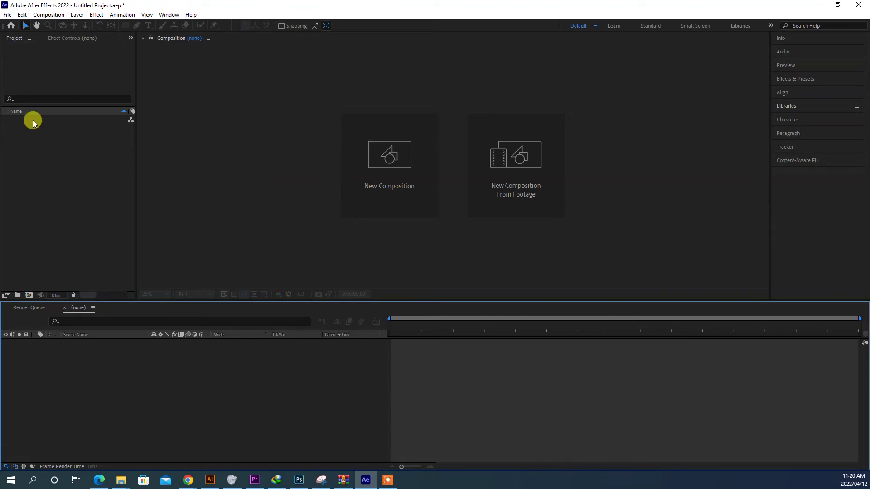
# Create a new composition with the HDTV 1080 29.97 preset and a duration of 0;00;04;00.
pyautogui.click(384, 175)
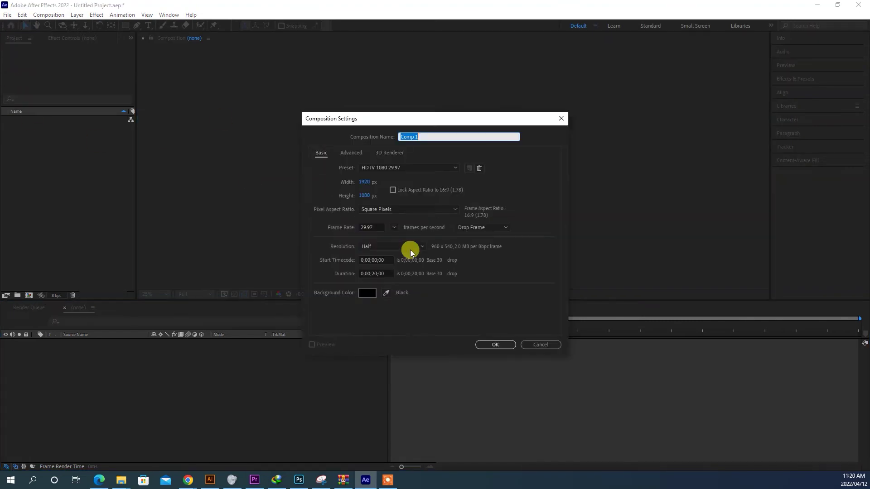
pyautogui.click(381, 167)
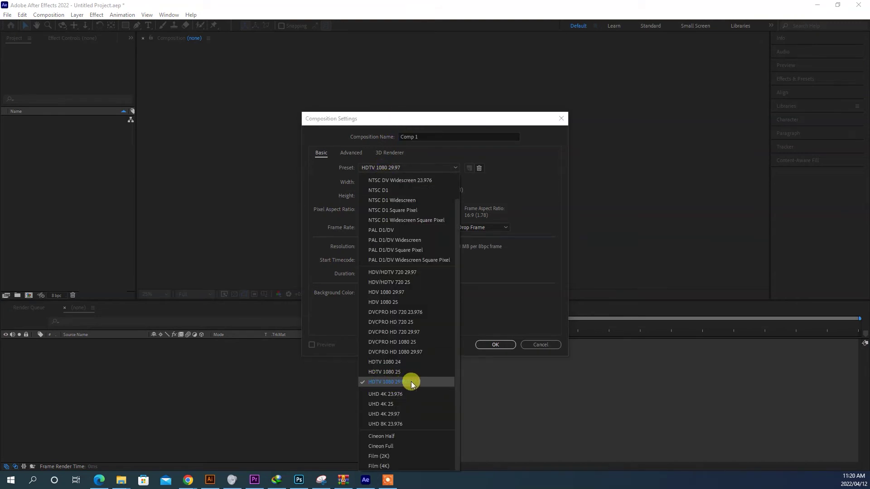
pyautogui.click(393, 381)
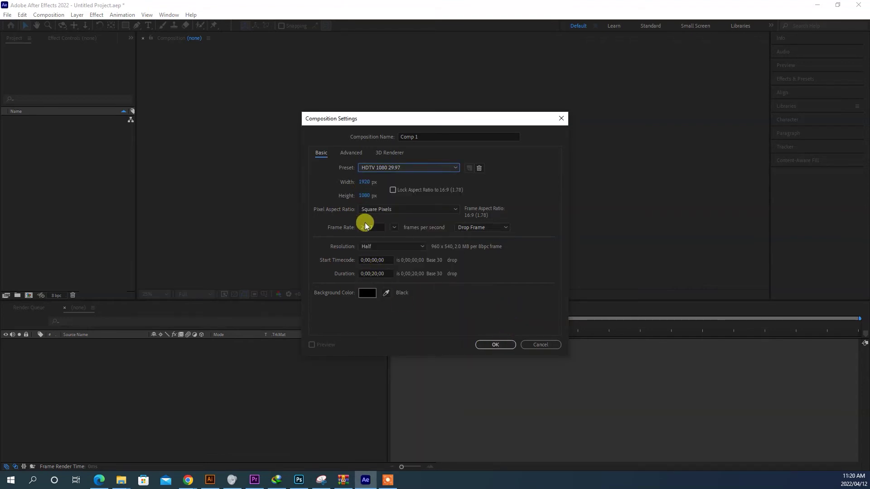
pyautogui.click(376, 274)
pyautogui.doubleClick(377, 275)
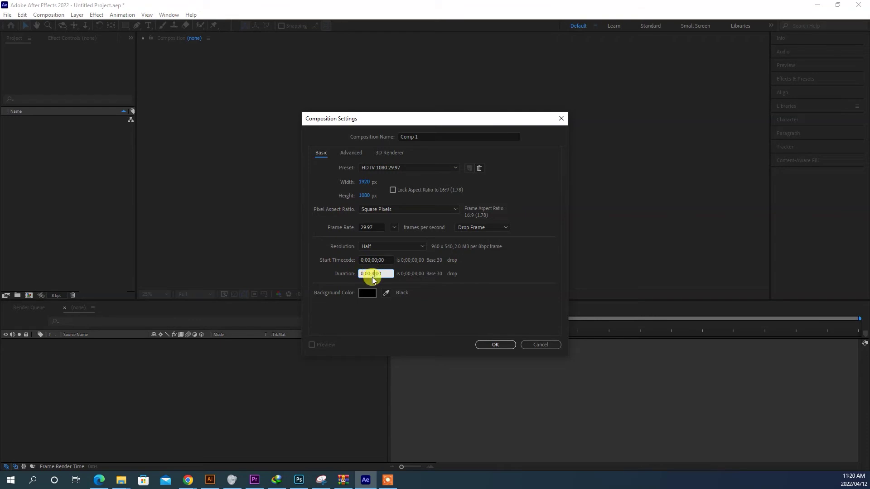
pyautogui.click(501, 343)
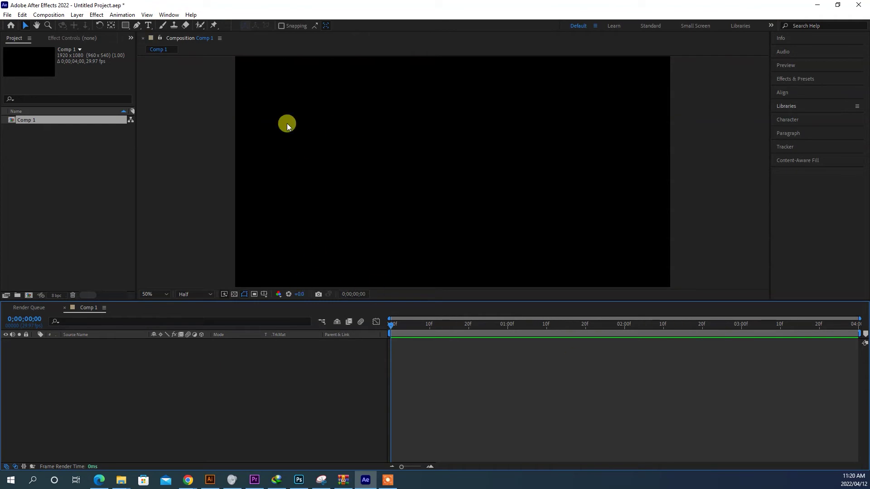
# Draw a red square with the Rectangle tool in the left half of the composition.
pyautogui.click(127, 28)
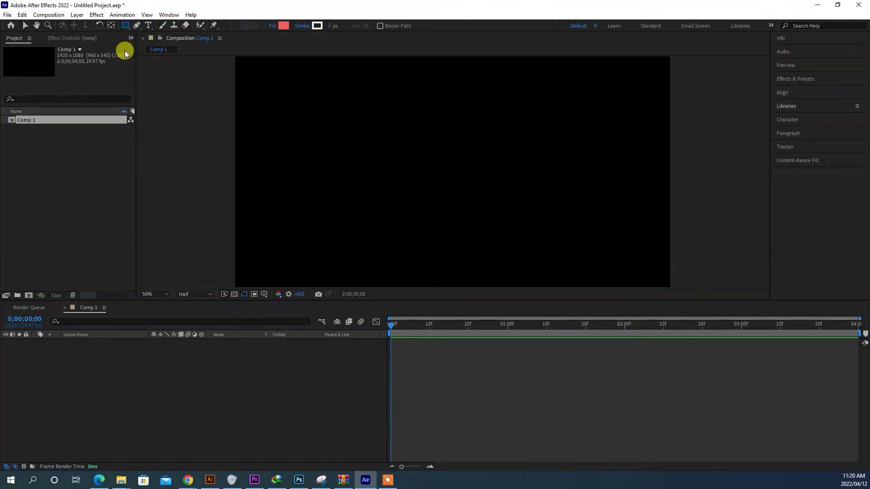
pyautogui.moveTo(347, 128); pyautogui.dragTo(415, 186)
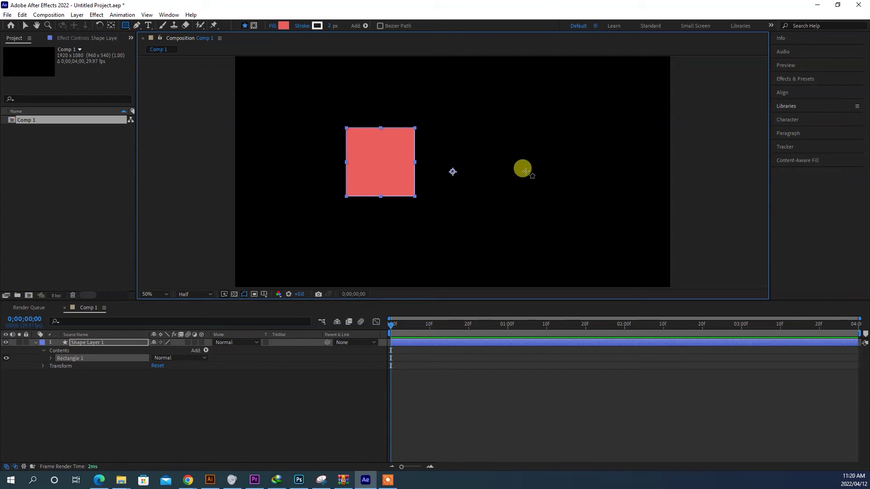
# Try drawing a second, smaller rectangle at the upper right of the canvas, undoing each attempt.
pyautogui.moveTo(563, 121); pyautogui.dragTo(610, 172)
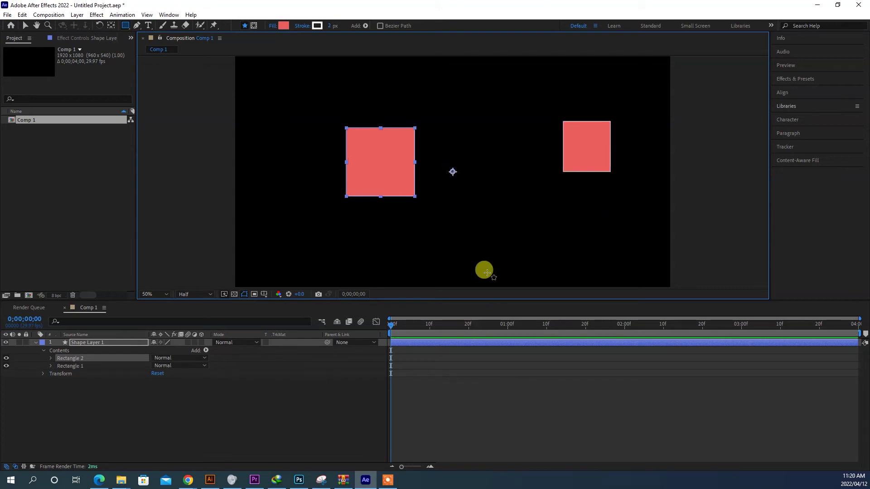
pyautogui.hotkey('ctrl', 'z')
pyautogui.moveTo(570, 125); pyautogui.dragTo(627, 178)
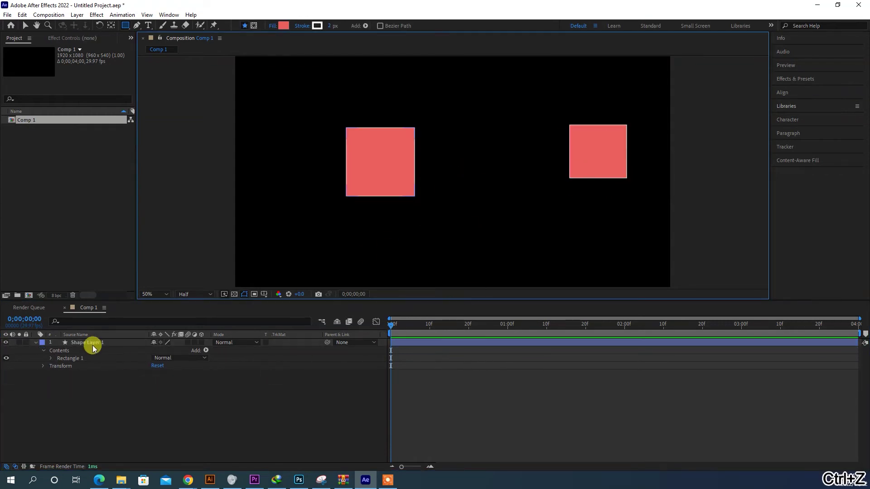
pyautogui.hotkey('ctrl', 'z')
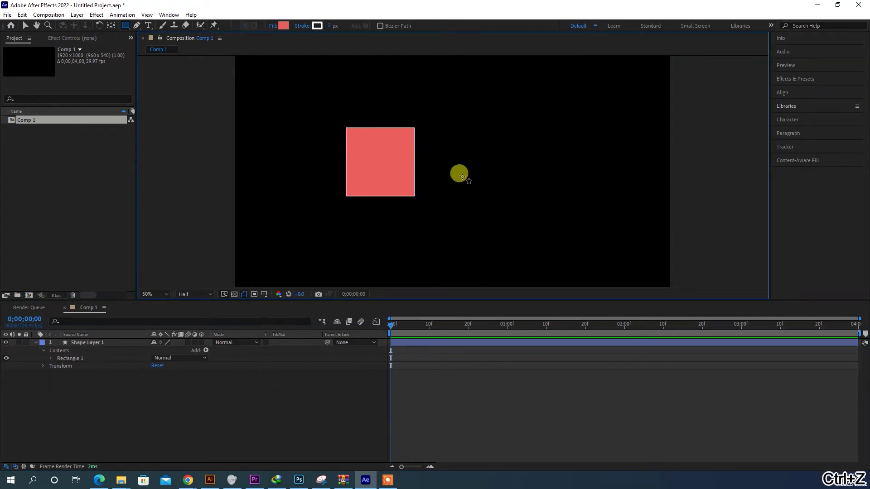
# Move the shape layer's anchor point slightly to the right of the composition centre with the Pan Behind tool.
pyautogui.click(105, 343)
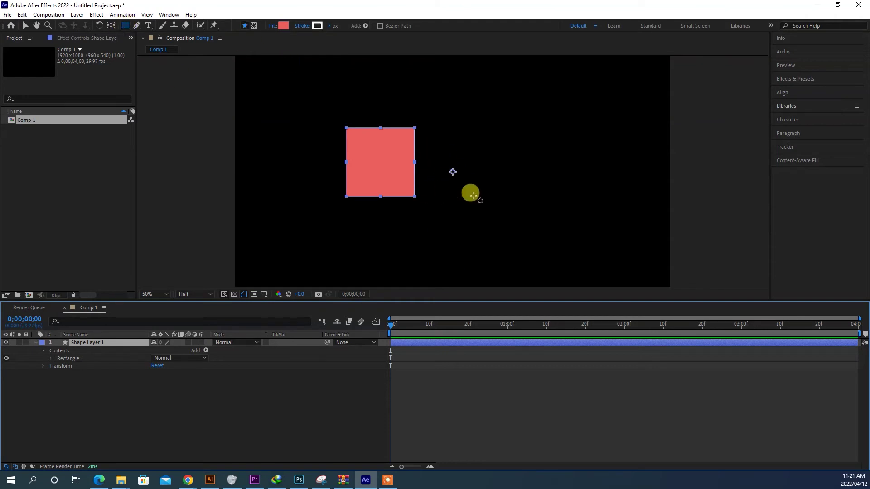
pyautogui.click(111, 26)
pyautogui.click(453, 171)
pyautogui.moveTo(465, 172); pyautogui.dragTo(475, 172)
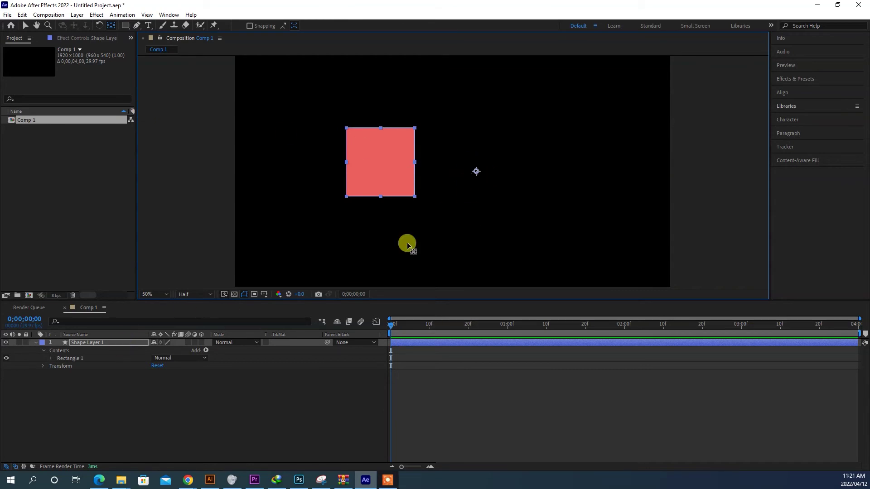
# Test the shape layer's Rotation around the anchor point outside the square, and undo the rotation.
pyautogui.click(116, 346)
pyautogui.press('r')
pyautogui.moveTo(169, 350); pyautogui.dragTo(278, 356)
pyautogui.hotkey('ctrl', 'z')
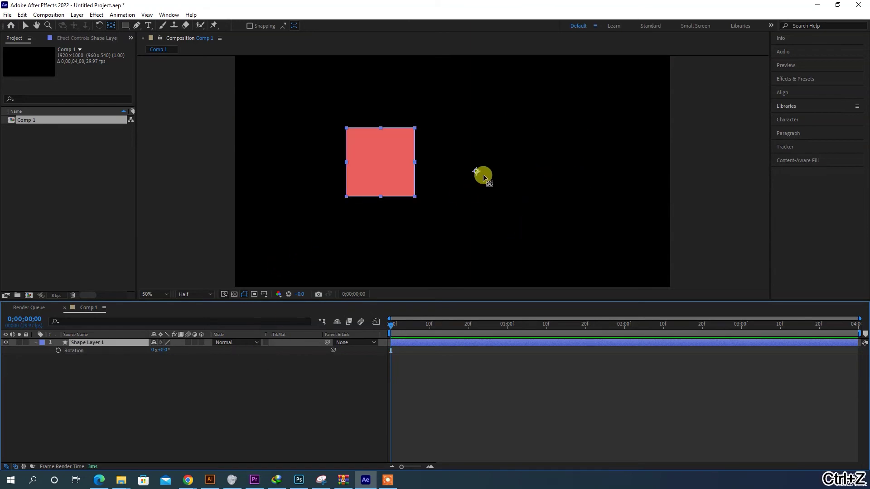
# Move the anchor point inside the square, right of its centre, and try rotating the layer around it, undoing the trial.
pyautogui.moveTo(476, 171); pyautogui.dragTo(396, 164)
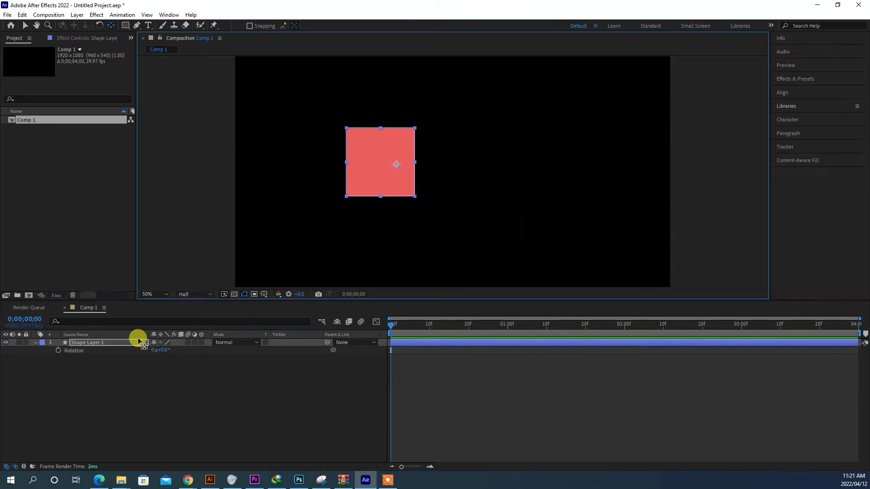
pyautogui.moveTo(166, 350); pyautogui.dragTo(293, 350)
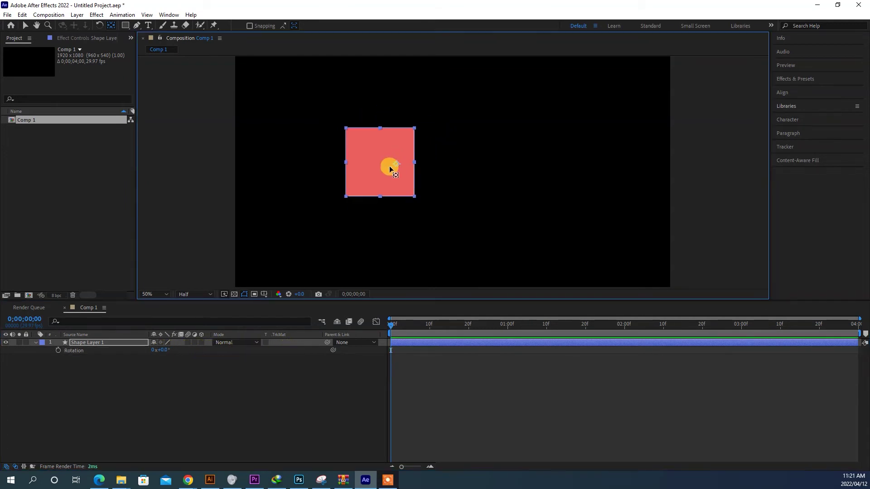
pyautogui.hotkey('ctrl', 'z')
pyautogui.hotkey('ctrl', 'z')
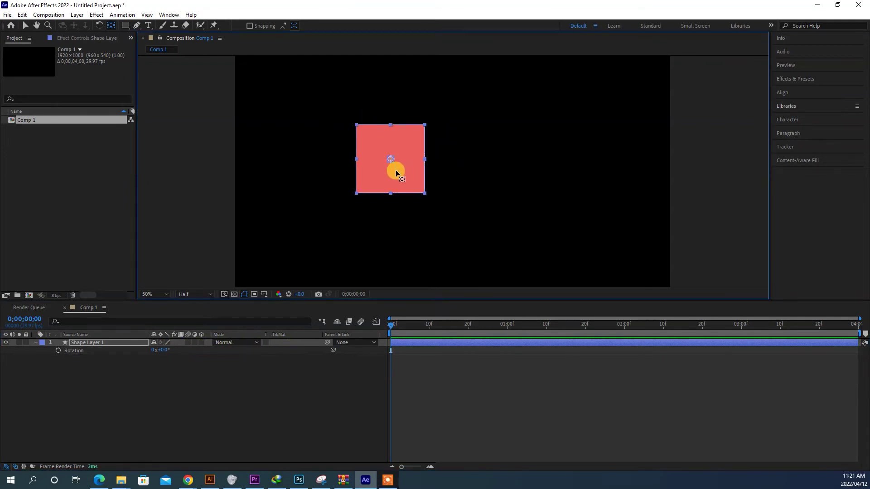
# Place the shape layer's anchor point at the exact centre of the red square.
pyautogui.moveTo(396, 177)
pyautogui.mouseDown()
pyautogui.moveTo(413, 178)
pyautogui.moveTo(397, 163)
pyautogui.mouseUp()
pyautogui.hotkey('ctrl', 'z')
pyautogui.hotkey('ctrl', 'z')
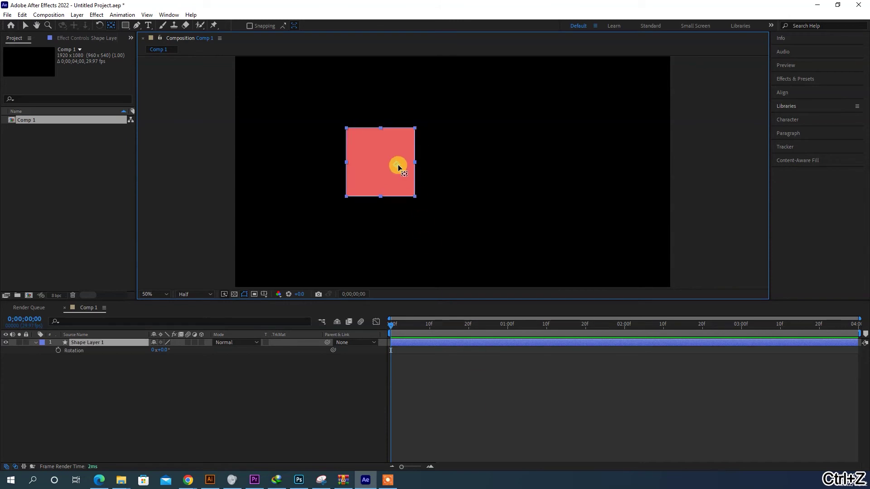
pyautogui.moveTo(399, 167); pyautogui.dragTo(411, 134)
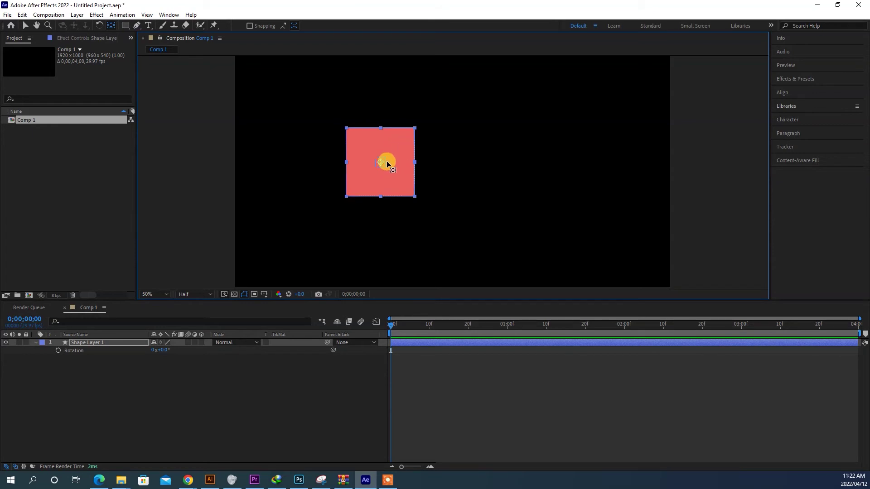
pyautogui.moveTo(386, 161); pyautogui.dragTo(387, 162)
# Test the shape layer's Rotation around the square's own centre, and undo the rotation.
pyautogui.click(115, 390)
pyautogui.click(72, 344)
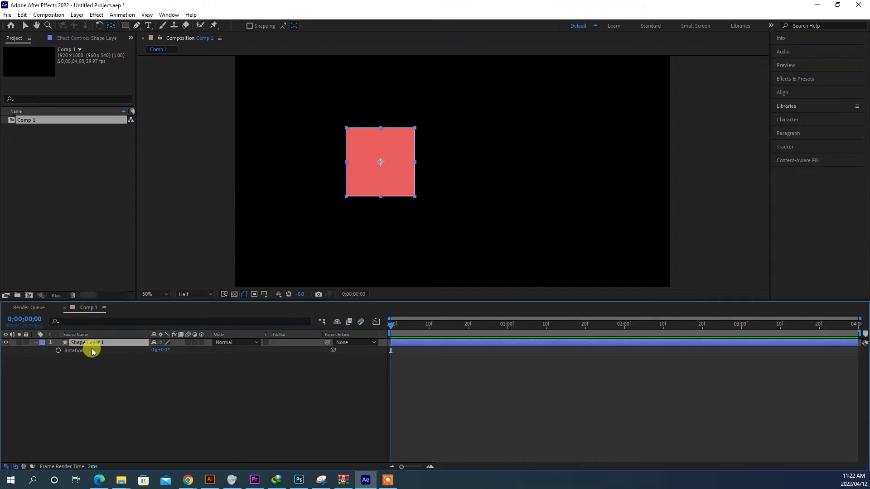
pyautogui.moveTo(161, 350); pyautogui.dragTo(222, 358)
pyautogui.hotkey('ctrl', 'z')
# Move the red square with the Selection tool to about the centre of the composition, near position 959, 575.
pyautogui.click(37, 343)
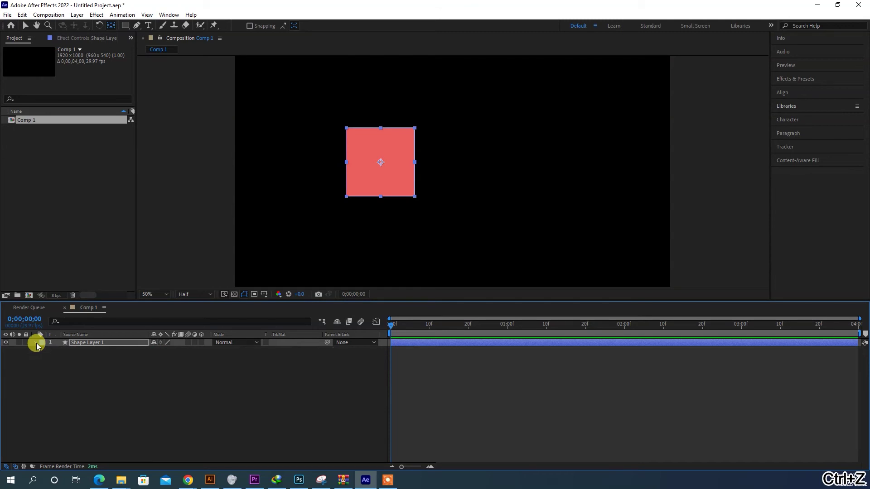
pyautogui.click(36, 344)
pyautogui.click(43, 358)
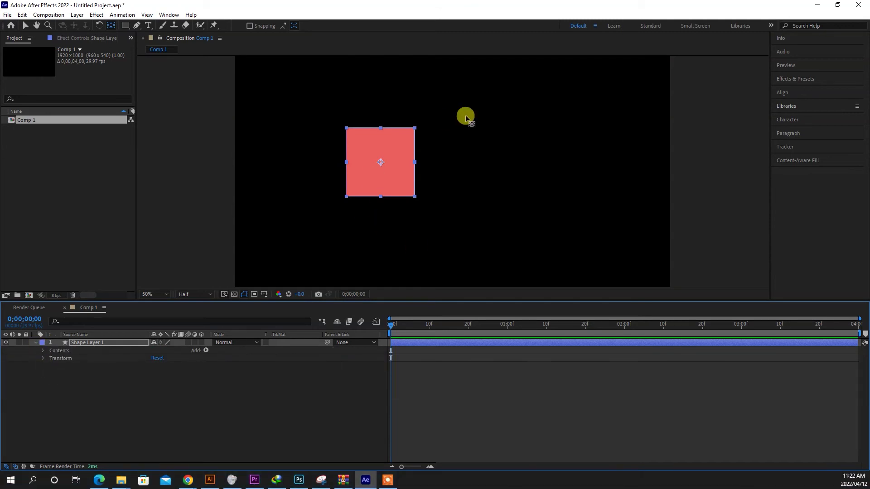
pyautogui.click(25, 25)
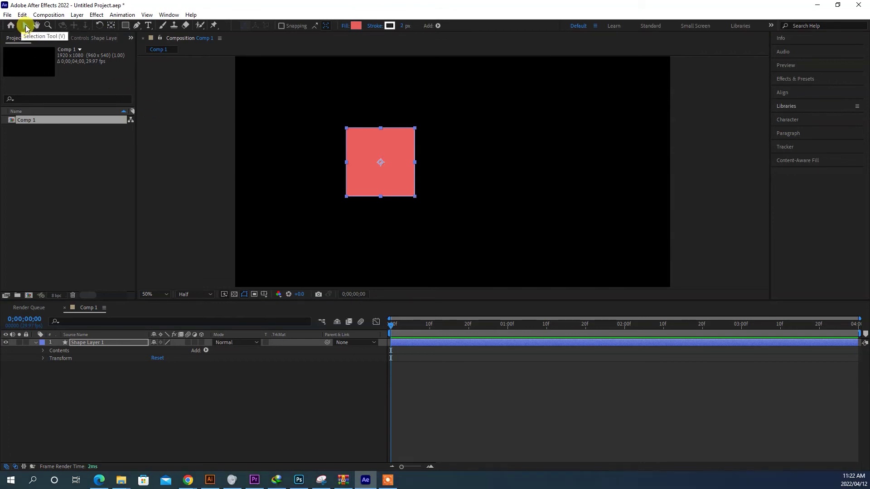
pyautogui.moveTo(395, 173); pyautogui.dragTo(459, 194)
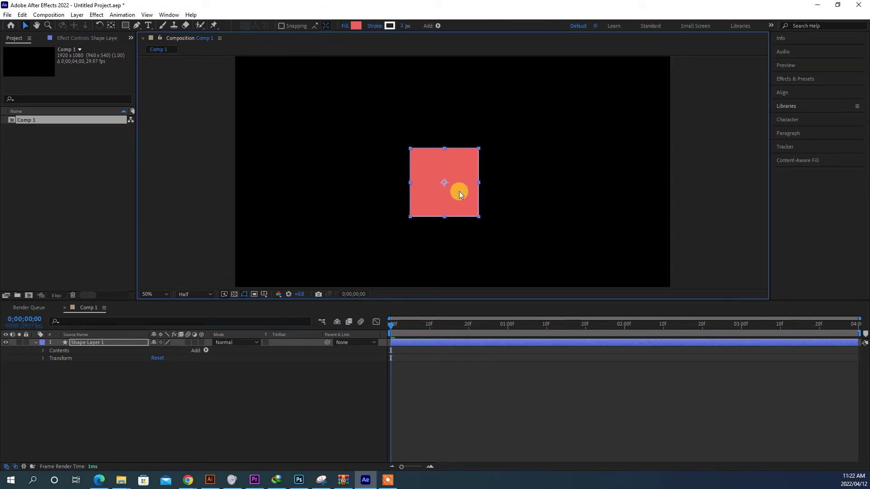
pyautogui.press(',')
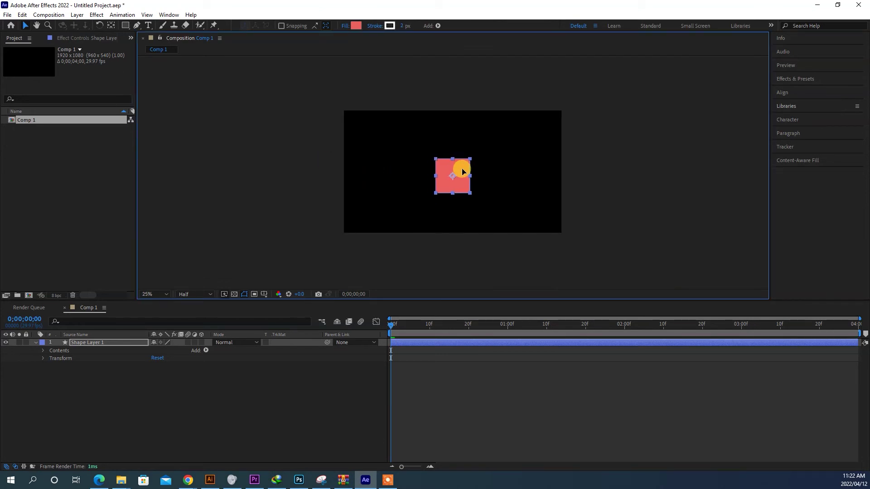
# Select Shape Layer 1 and expand its Transform properties.
pyautogui.click(91, 385)
pyautogui.click(88, 342)
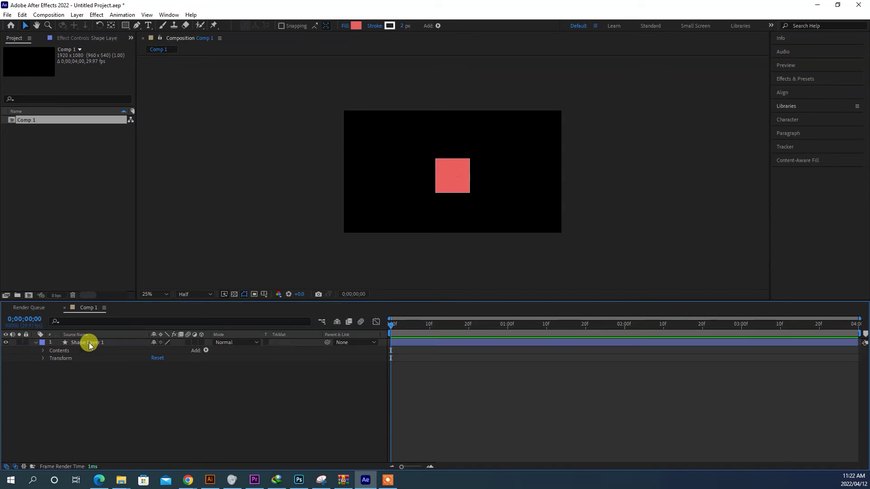
pyautogui.click(35, 343)
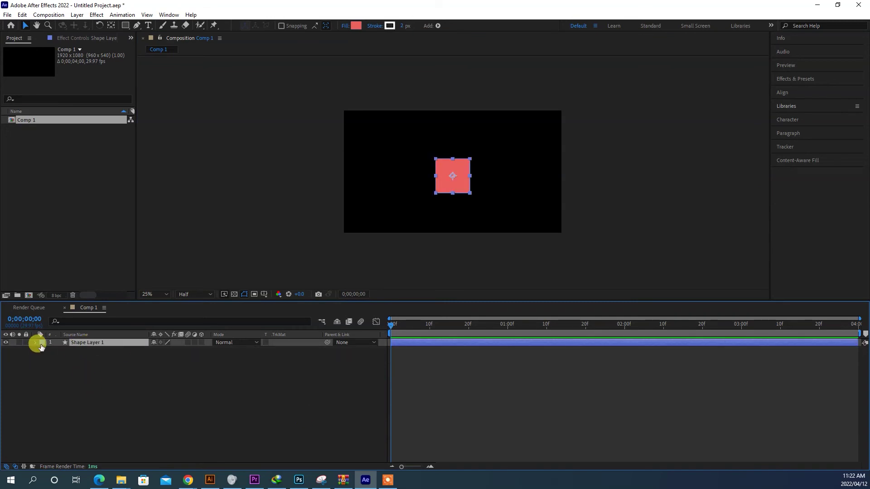
pyautogui.click(36, 343)
pyautogui.click(43, 359)
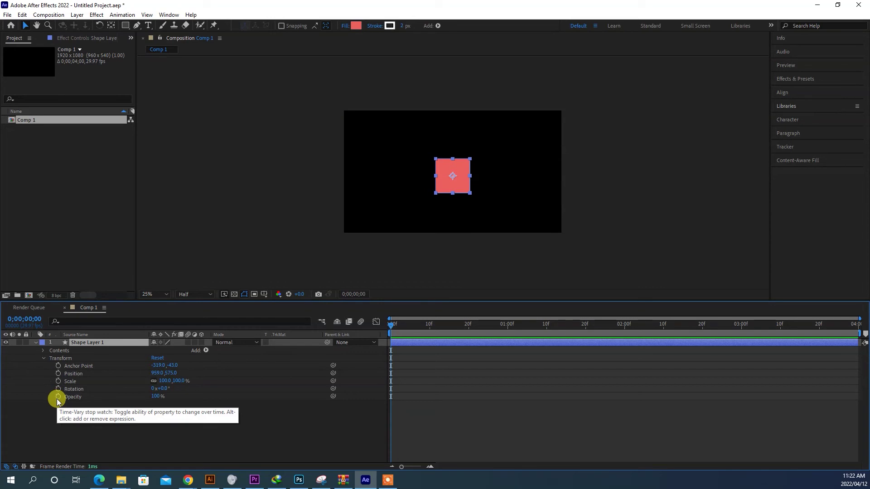
# Try shifting the square right to about X 1543 and upward through its Position values, and undo both changes.
pyautogui.click(79, 402)
pyautogui.click(80, 374)
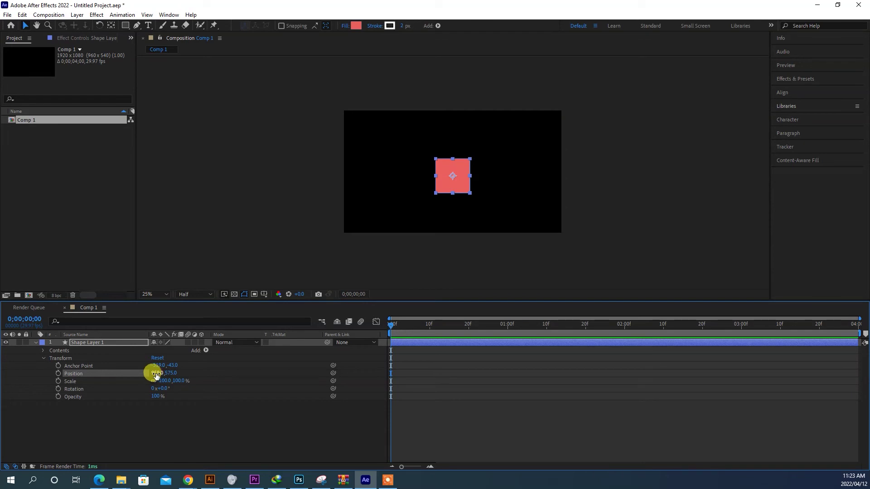
pyautogui.moveTo(155, 373); pyautogui.dragTo(427, 383)
pyautogui.moveTo(173, 373); pyautogui.dragTo(83, 382)
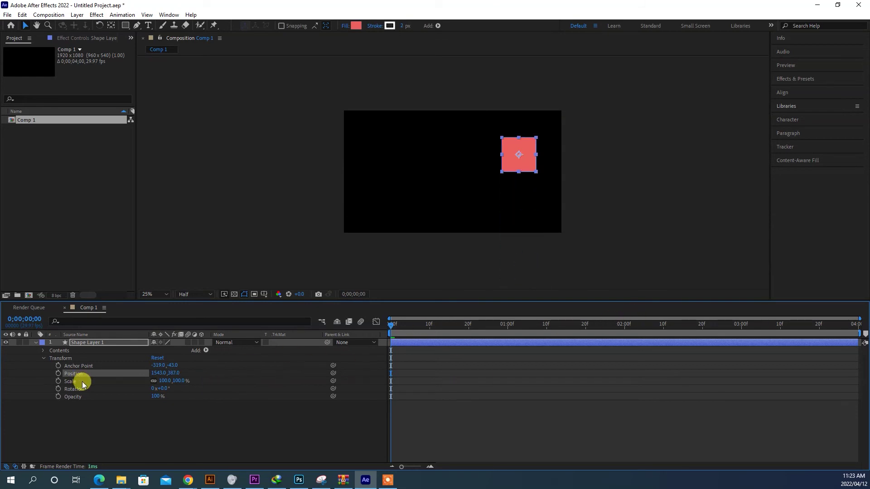
pyautogui.hotkey('ctrl', 'z')
pyautogui.hotkey('ctrl', 'z')
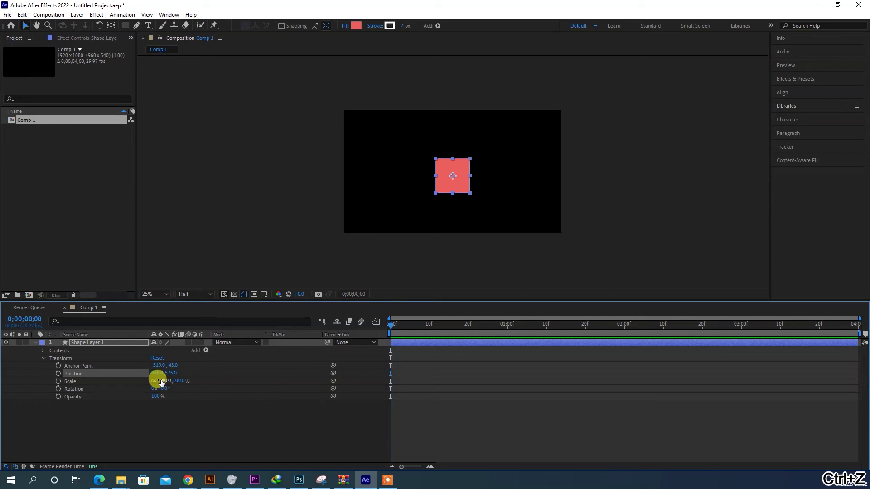
# Animate the square's Position from the first frame to about X 1531 at 0;00;03;03, and scrub back to the start.
pyautogui.click(59, 373)
pyautogui.moveTo(728, 330); pyautogui.dragTo(753, 330)
pyautogui.moveTo(158, 373); pyautogui.dragTo(419, 370)
pyautogui.moveTo(752, 326); pyautogui.dragTo(35, 427)
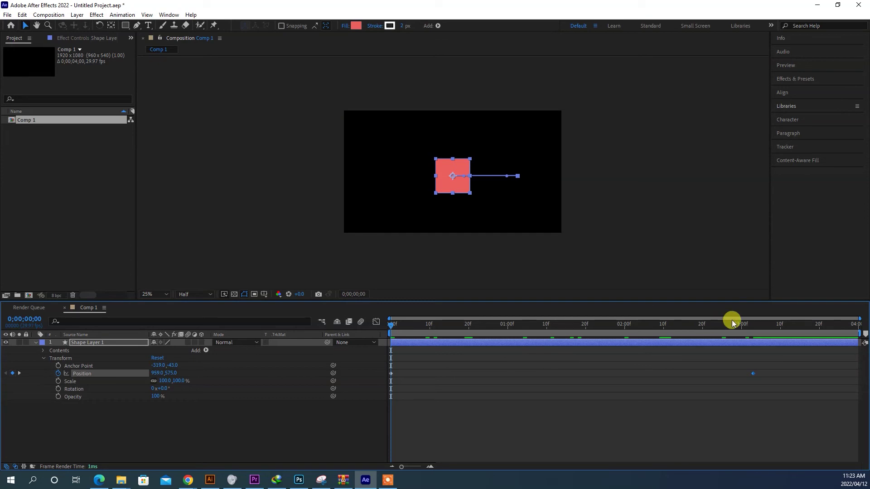
# Raise the square in the Position keyframe at 0;00;03;03, scrub back to the start, and turn off Position keyframing.
pyautogui.click(749, 329)
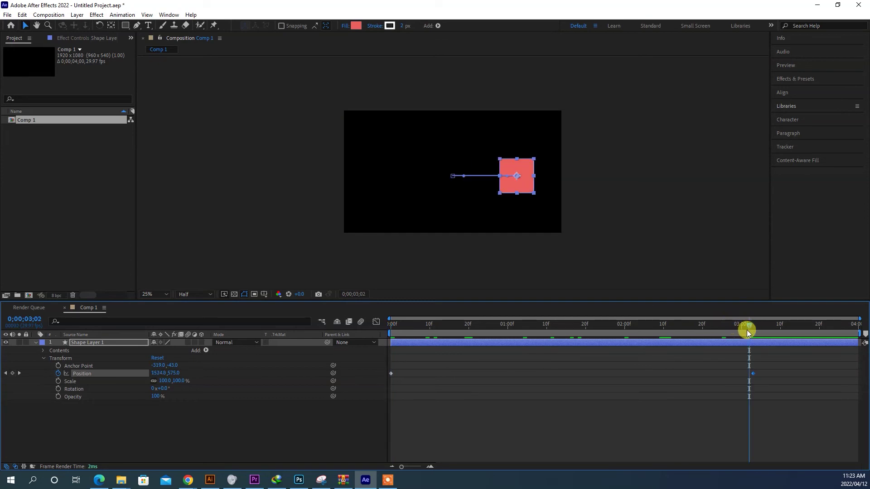
pyautogui.click(752, 328)
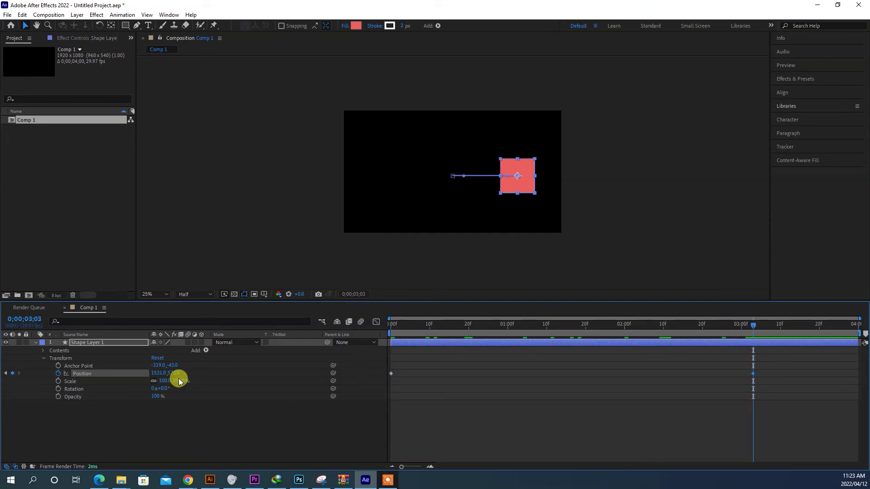
pyautogui.moveTo(171, 373); pyautogui.dragTo(7, 398)
pyautogui.moveTo(751, 326); pyautogui.dragTo(366, 367)
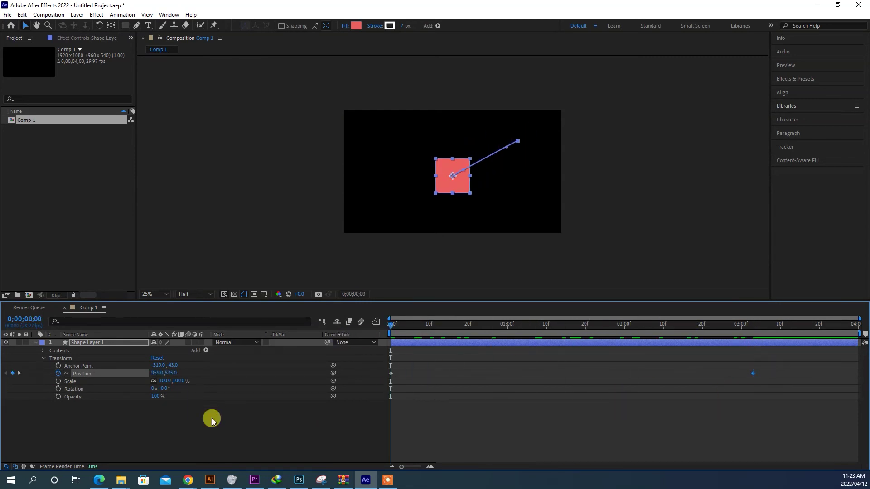
pyautogui.click(58, 374)
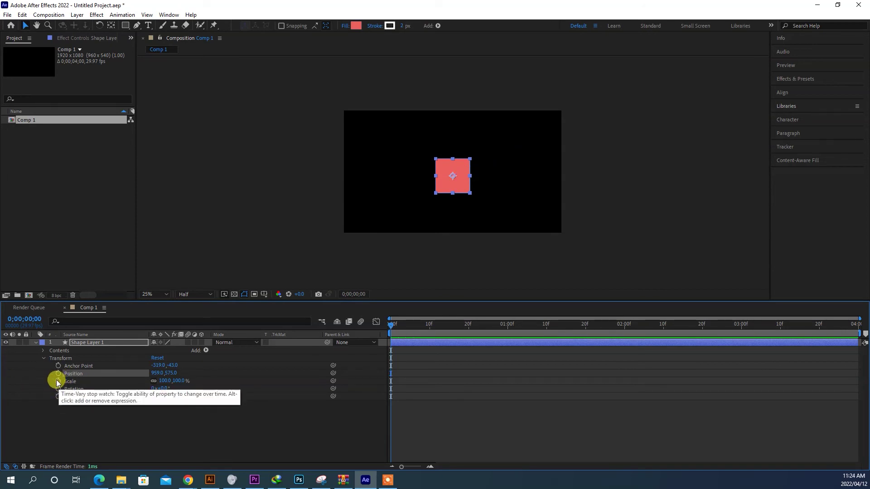
# Try enlarging the square to about 206% through its Scale value, and undo the scaling.
pyautogui.moveTo(160, 380); pyautogui.dragTo(183, 393)
pyautogui.click(156, 381)
pyautogui.hotkey('ctrl', 'z')
pyautogui.hotkey('ctrl', 'z')
pyautogui.hotkey('ctrl', 'z')
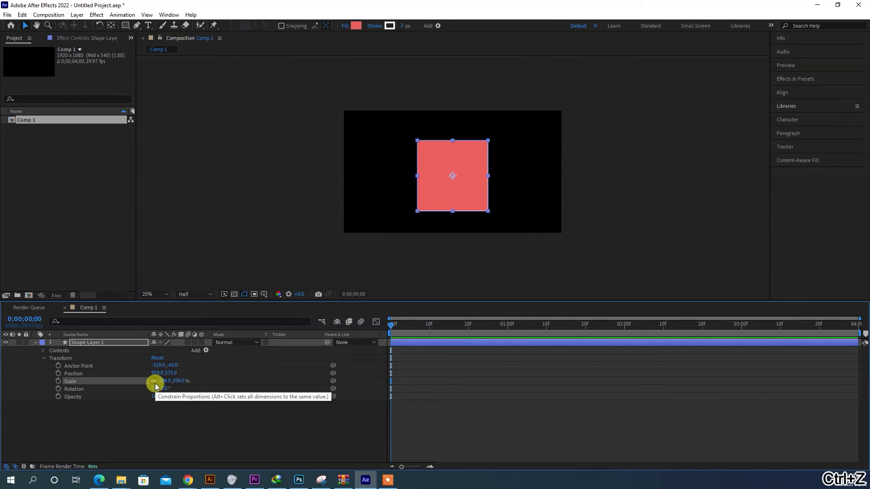
pyautogui.hotkey('ctrl', 'z')
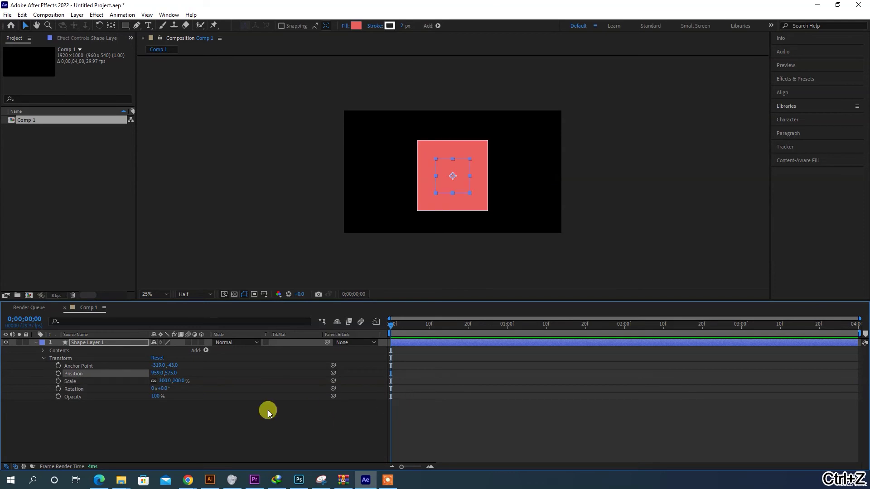
# Animate the square's Scale from 100% at the first frame to a much larger size at 0;00;01;21, and preview the growth.
pyautogui.click(59, 381)
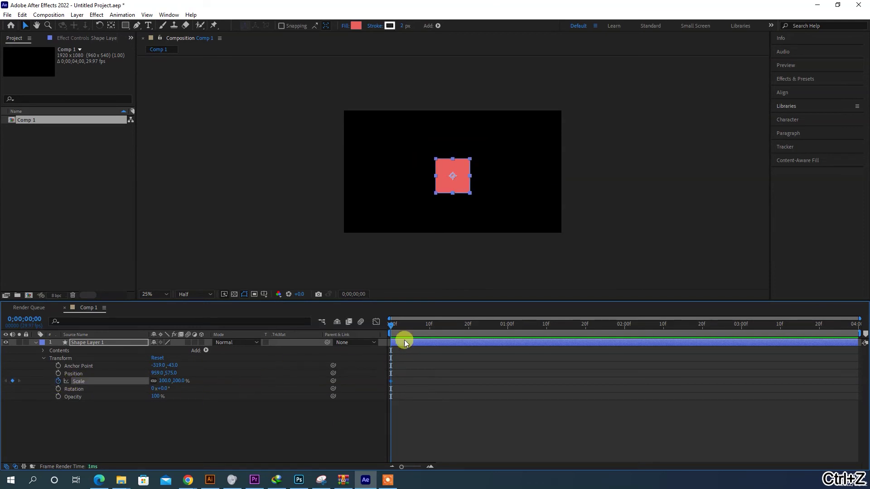
pyautogui.moveTo(395, 330); pyautogui.dragTo(589, 330)
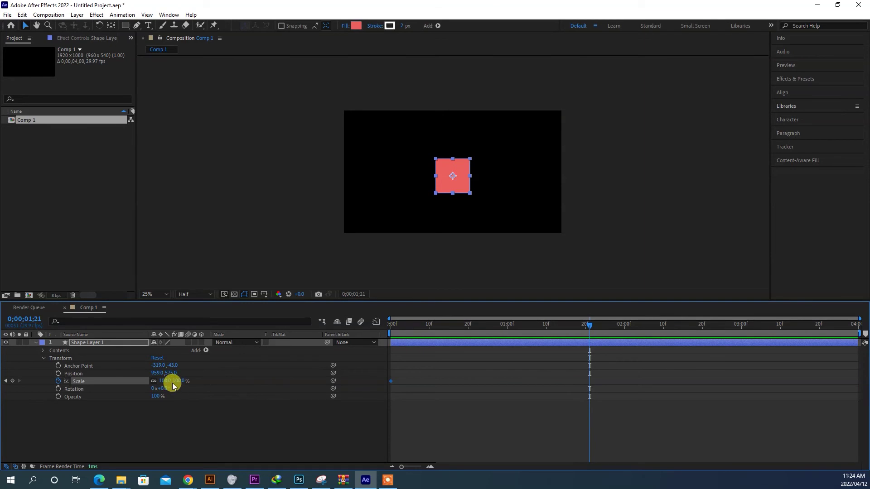
pyautogui.moveTo(165, 384); pyautogui.dragTo(283, 388)
pyautogui.moveTo(585, 326); pyautogui.dragTo(442, 363)
pyautogui.moveTo(529, 367); pyautogui.dragTo(303, 364)
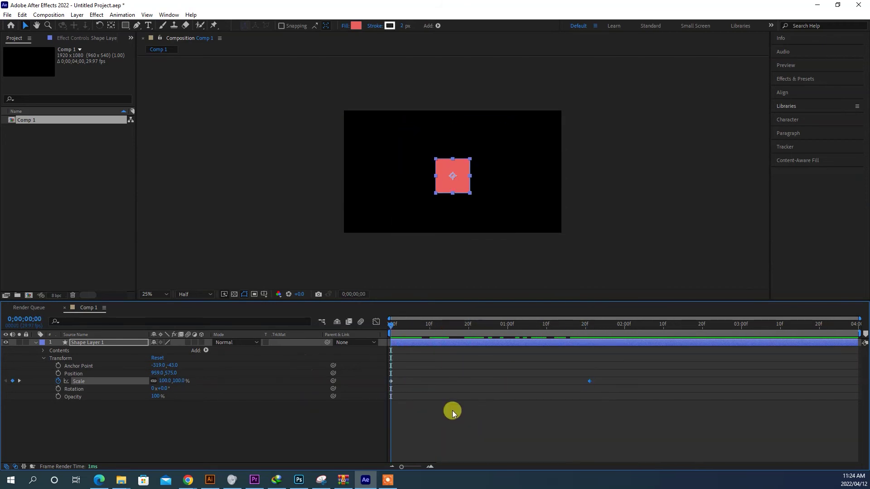
pyautogui.press('space')
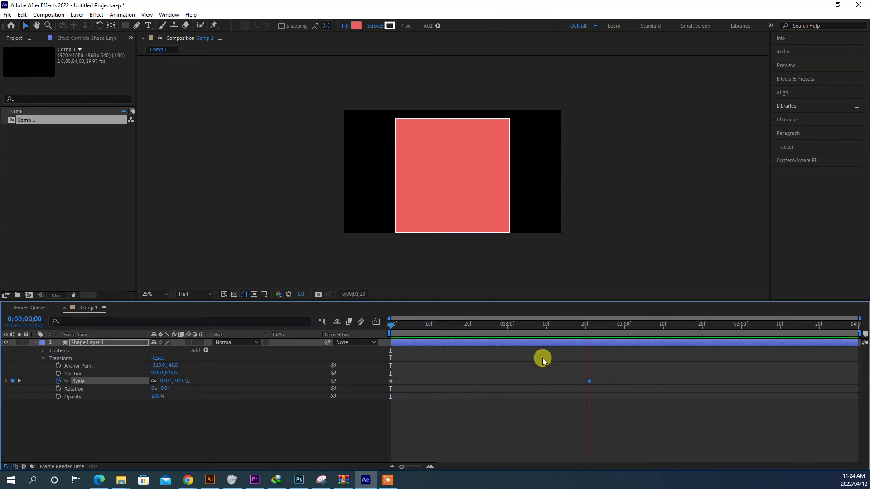
pyautogui.moveTo(594, 327); pyautogui.dragTo(381, 340)
# Select both Scale keyframes and delete them.
pyautogui.moveTo(613, 367); pyautogui.dragTo(360, 403)
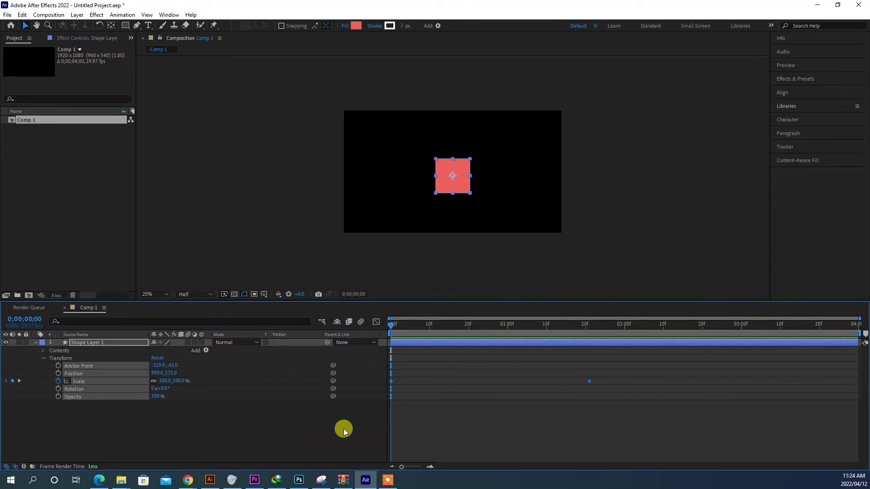
pyautogui.moveTo(635, 361); pyautogui.dragTo(380, 431)
pyautogui.press('Delete')
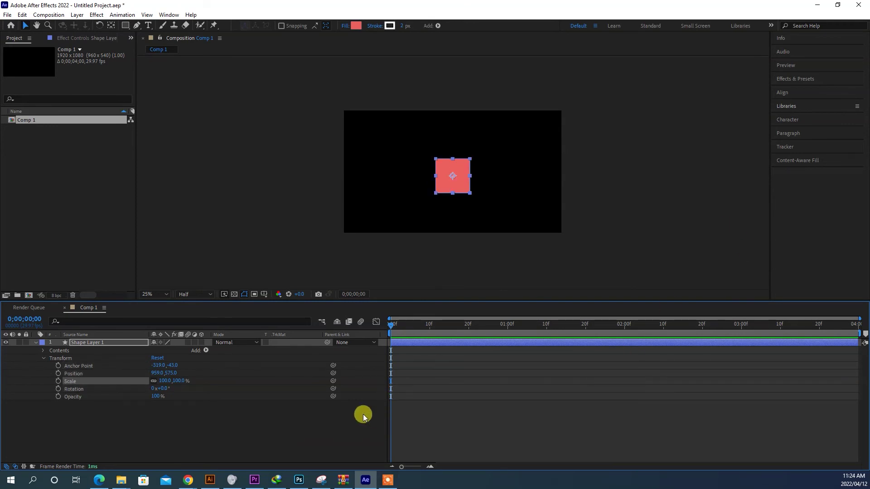
# Animate the square's Rotation from the first frame to about 1x+261° at 0;00;03;09, preview the spin, and delete the Rotation keyframes.
pyautogui.click(58, 388)
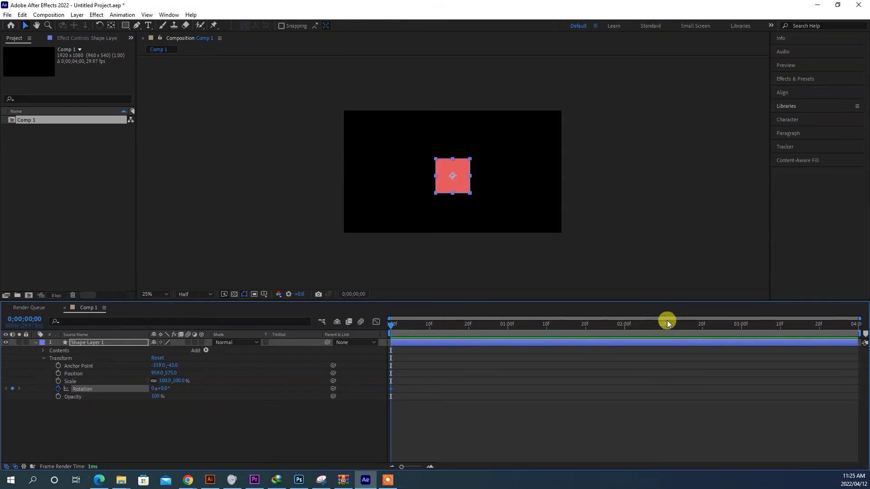
pyautogui.moveTo(771, 326); pyautogui.dragTo(776, 326)
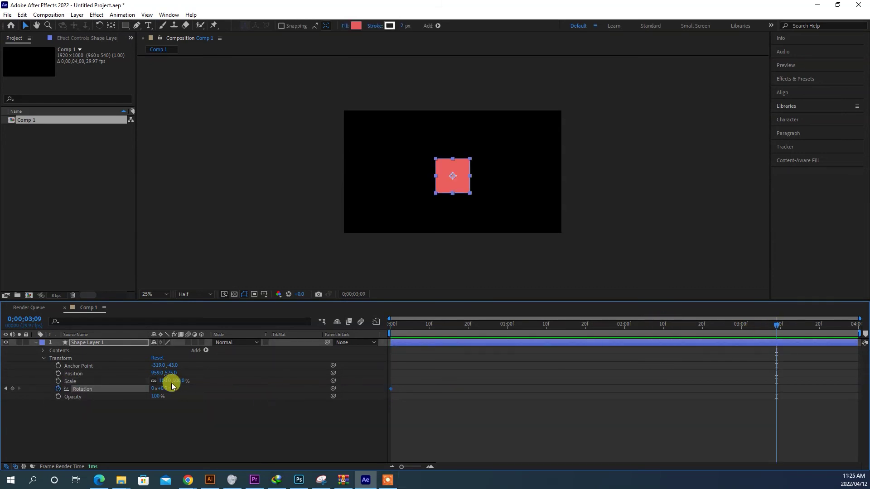
pyautogui.moveTo(166, 389); pyautogui.dragTo(431, 369)
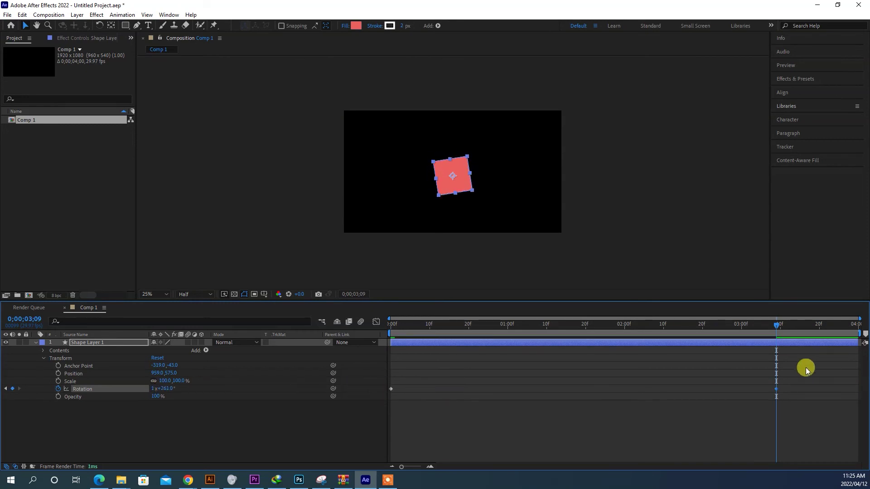
pyautogui.moveTo(760, 327); pyautogui.dragTo(383, 334)
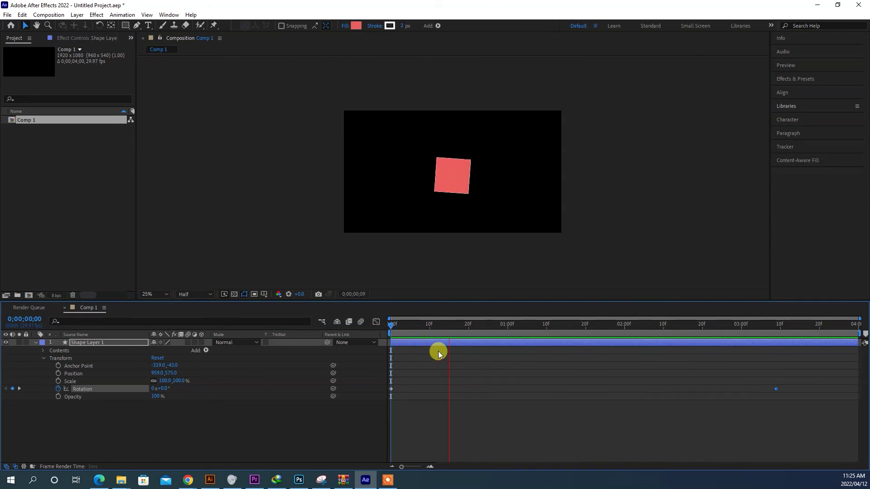
pyautogui.press('space')
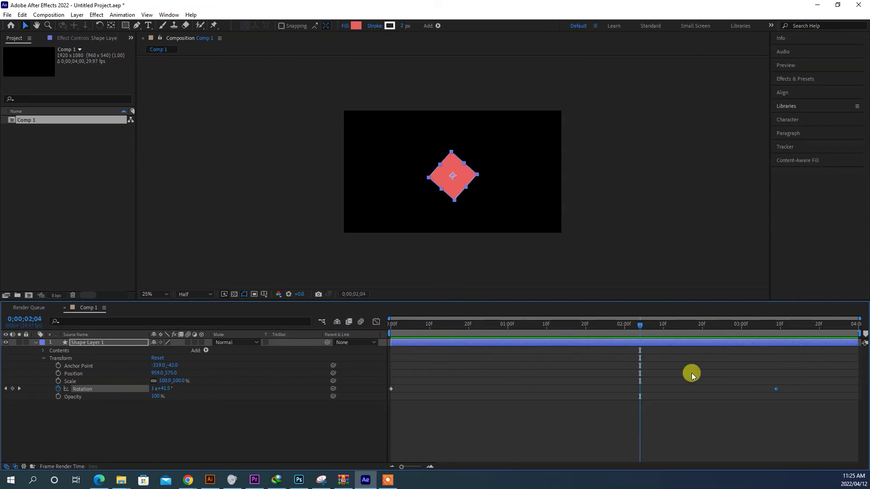
pyautogui.moveTo(803, 371); pyautogui.dragTo(312, 411)
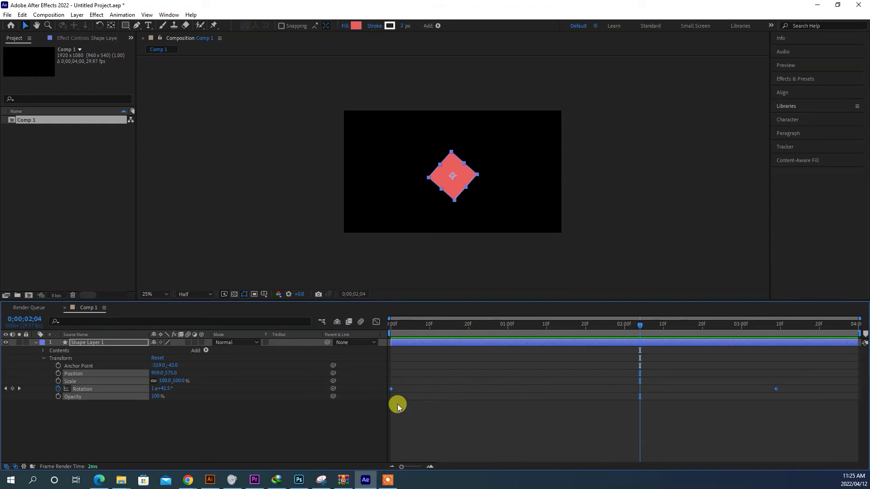
pyautogui.press('Delete')
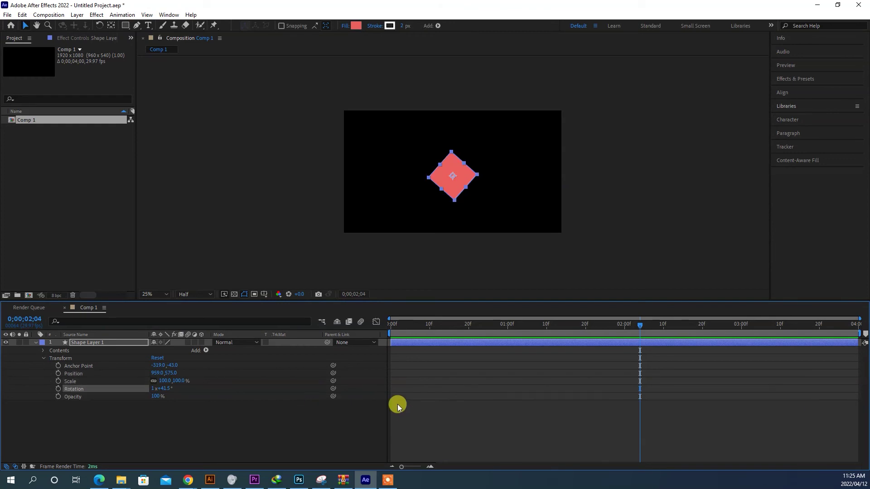
# Animate the square's Opacity down from 100% at the first frame to a lower value at 0;00;02;04, and delete both keyframes.
pyautogui.click(58, 397)
pyautogui.moveTo(640, 397); pyautogui.dragTo(385, 402)
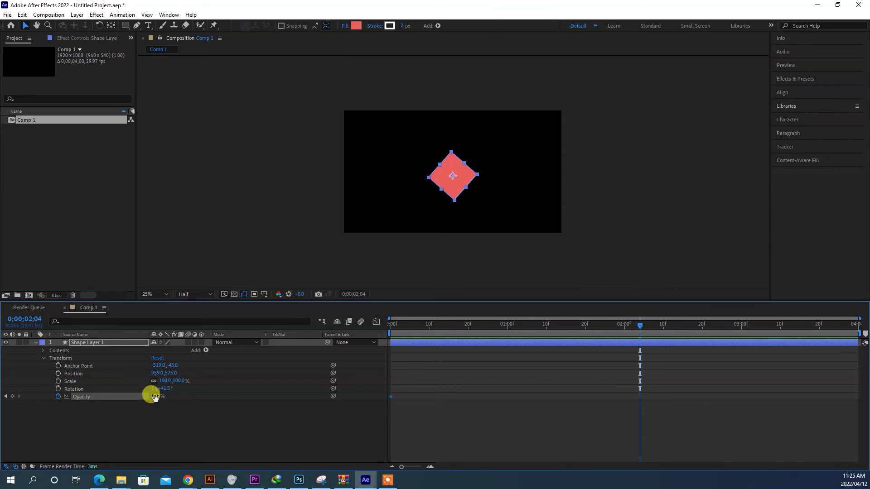
pyautogui.moveTo(150, 397); pyautogui.dragTo(13, 405)
pyautogui.moveTo(632, 325); pyautogui.dragTo(353, 332)
pyautogui.click(83, 425)
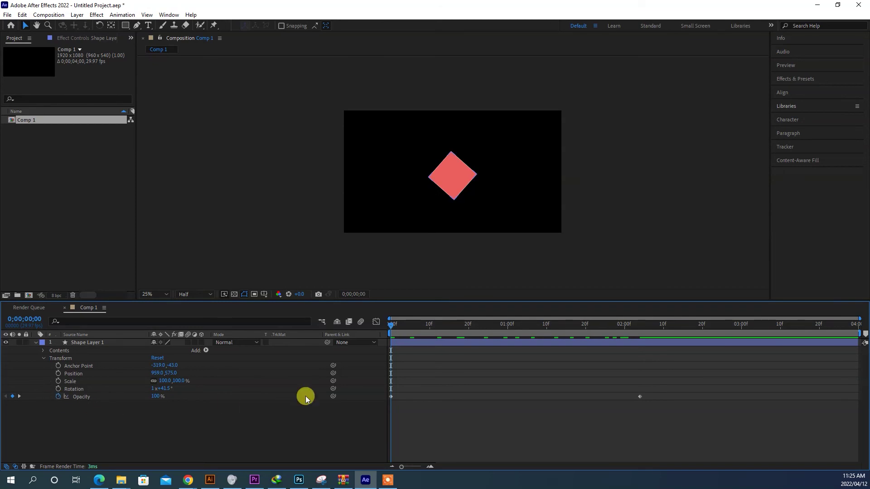
pyautogui.moveTo(661, 381); pyautogui.dragTo(347, 428)
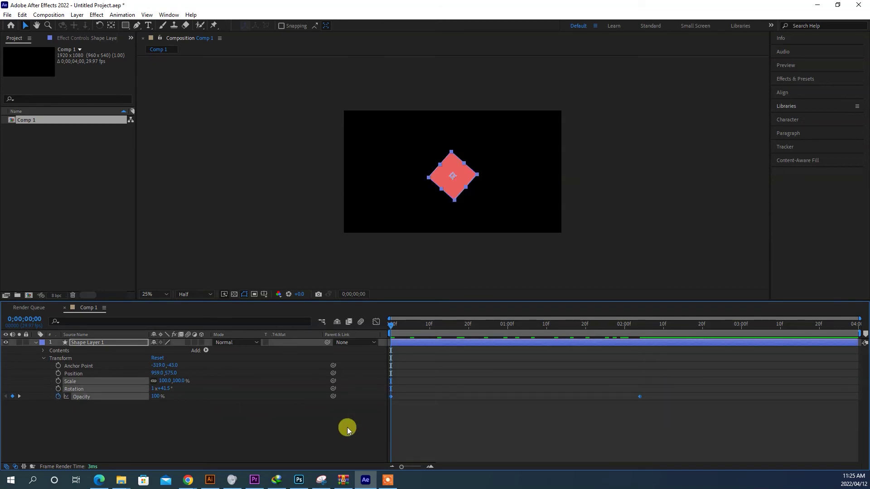
pyautogui.press('Delete')
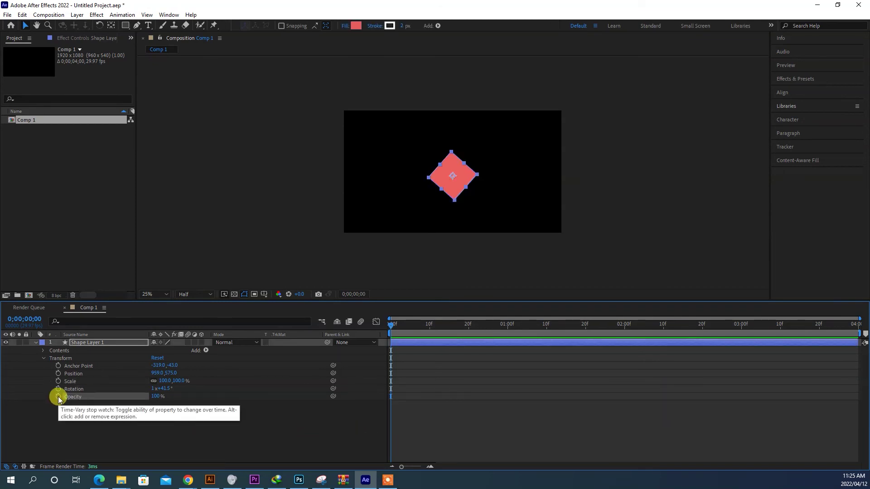
# Animate the square's Opacity from 100% at the first frame to 0% at 0;00;02;25, and preview the fade.
pyautogui.click(58, 397)
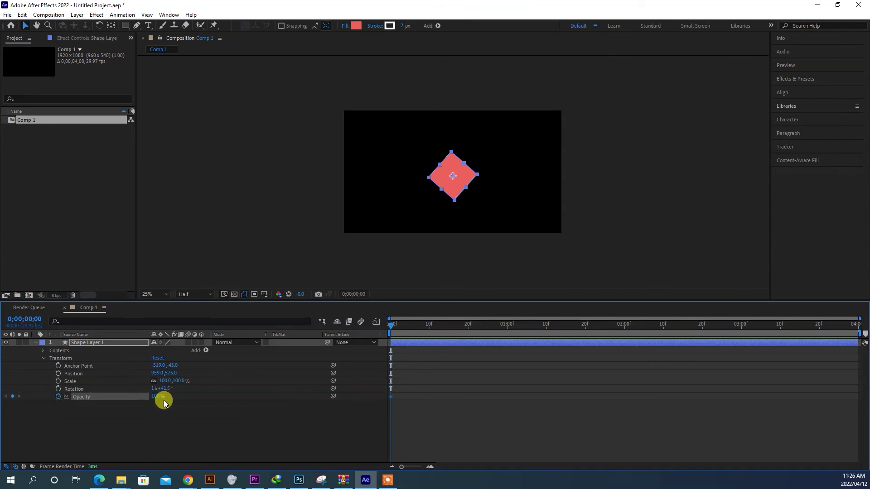
pyautogui.click(720, 328)
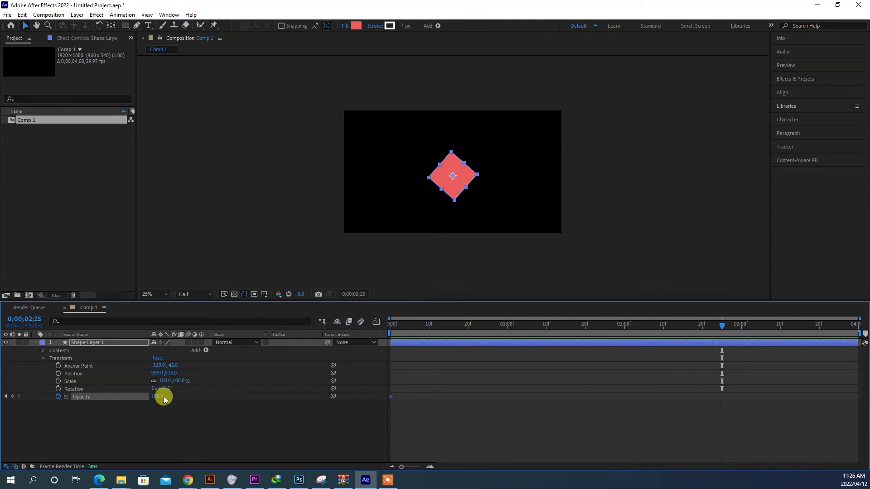
pyautogui.moveTo(155, 396); pyautogui.dragTo(690, 396)
pyautogui.moveTo(725, 329); pyautogui.dragTo(376, 368)
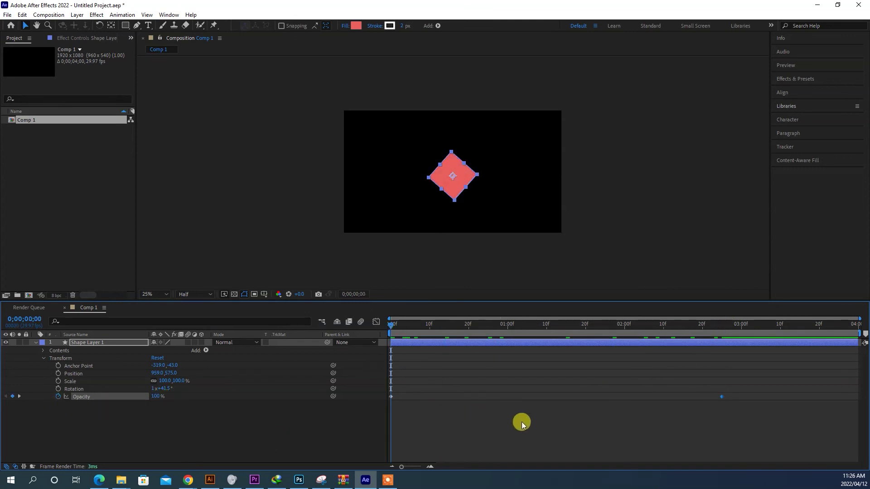
pyautogui.press('space')
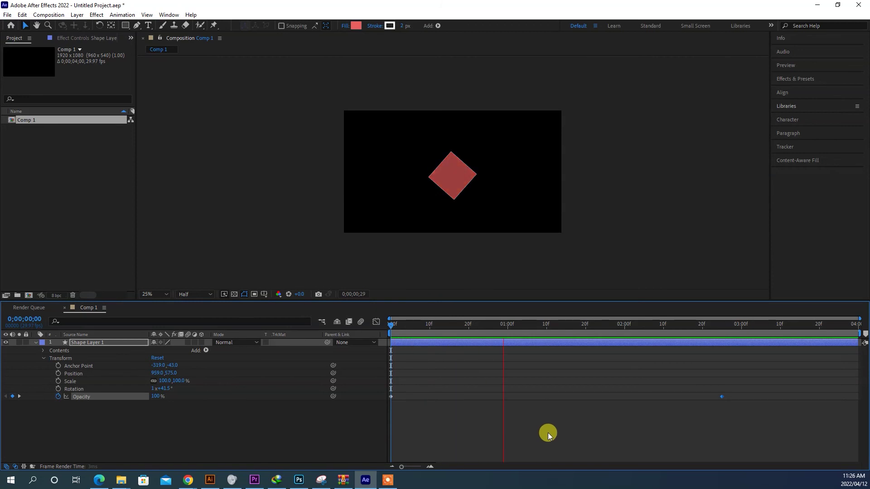
pyautogui.press('space')
# Delete both Opacity keyframes and deselect the shape layer.
pyautogui.moveTo(745, 391); pyautogui.dragTo(382, 415)
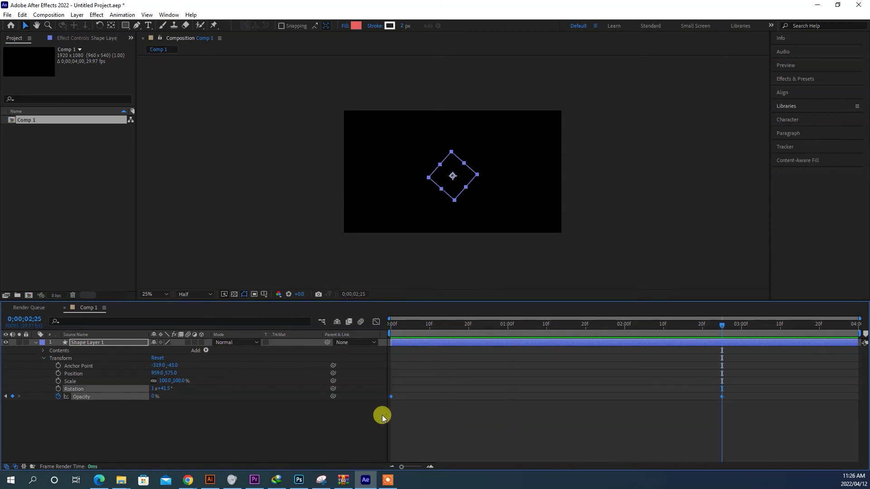
pyautogui.press('Delete')
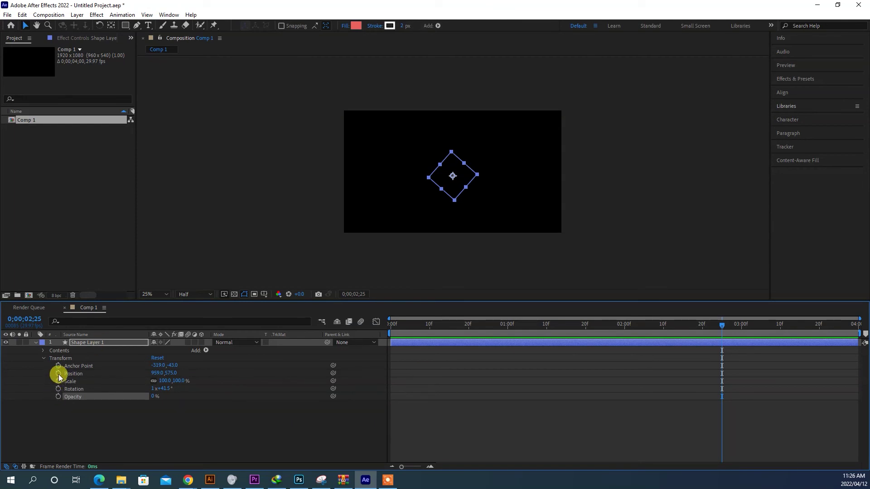
pyautogui.click(74, 420)
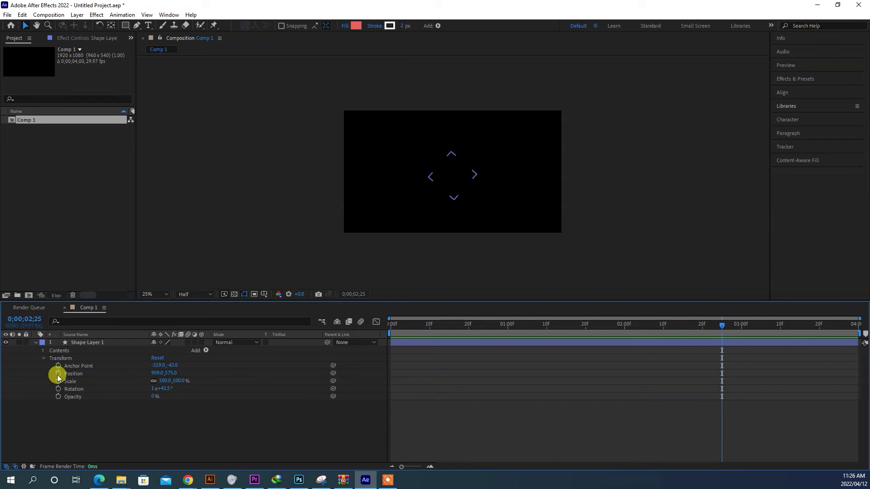
# Animate the square's Position from the first frame to about X 1551 at 0;00;03;04, and set its Opacity to 100%.
pyautogui.moveTo(476, 326); pyautogui.dragTo(412, 335)
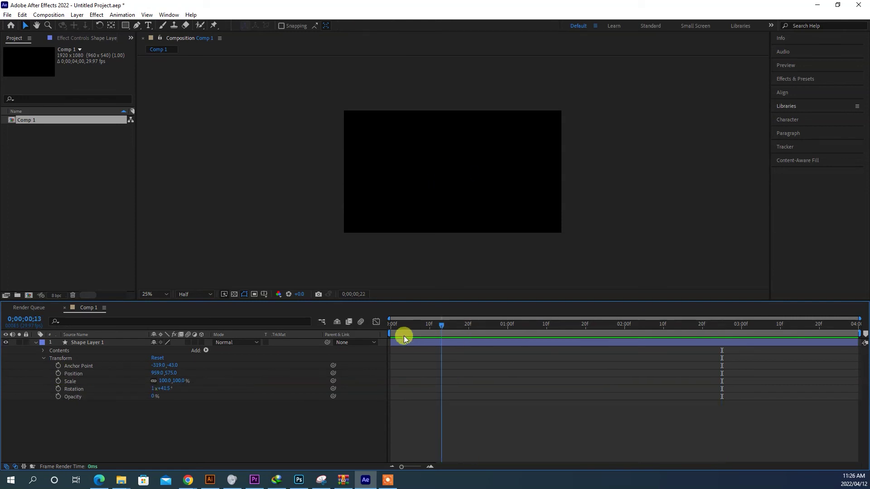
pyautogui.click(58, 374)
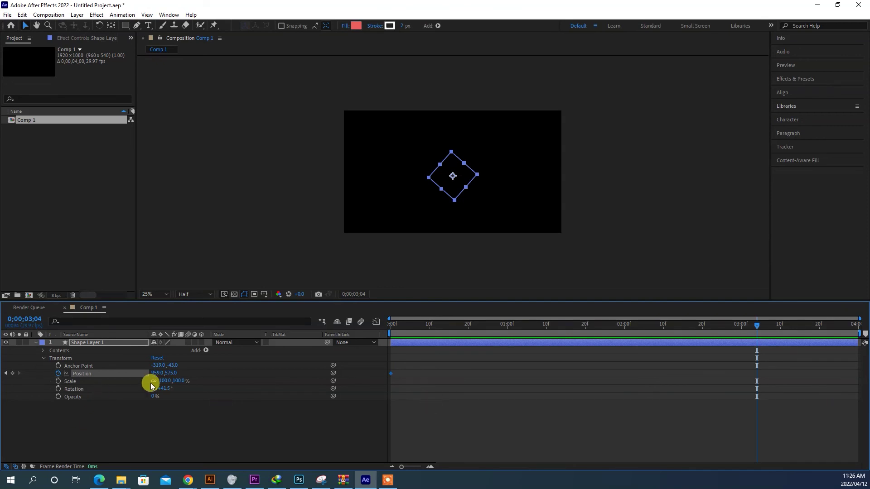
pyautogui.moveTo(159, 374); pyautogui.dragTo(421, 369)
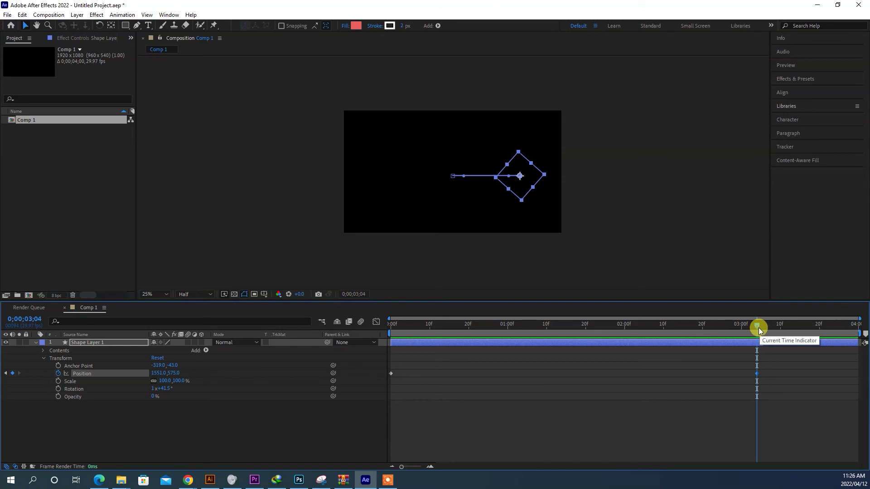
pyautogui.moveTo(758, 328); pyautogui.dragTo(377, 338)
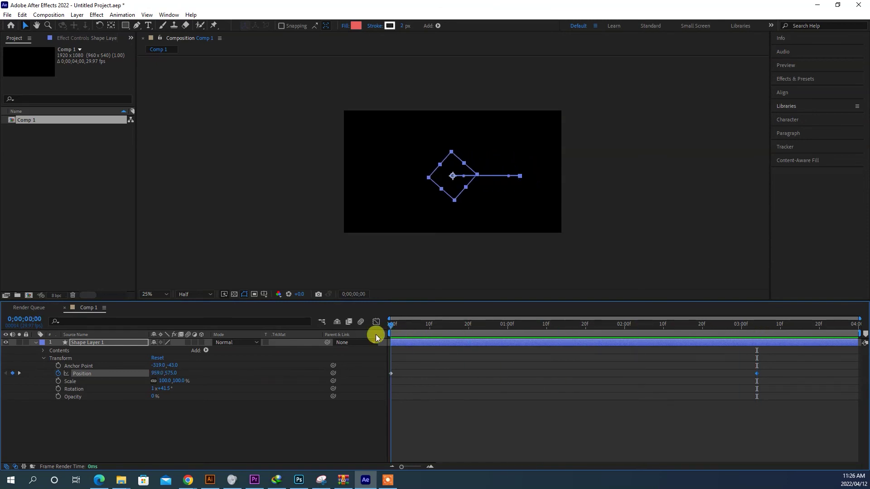
pyautogui.click(153, 395)
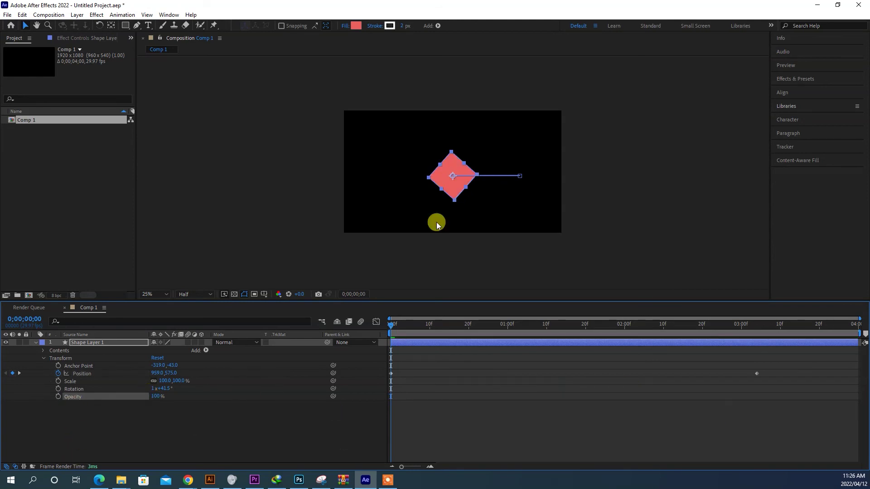
# Animate the square's Scale from 100% at the first frame to about 149% at 0;00;03;04, and scrub back to the start.
pyautogui.click(58, 382)
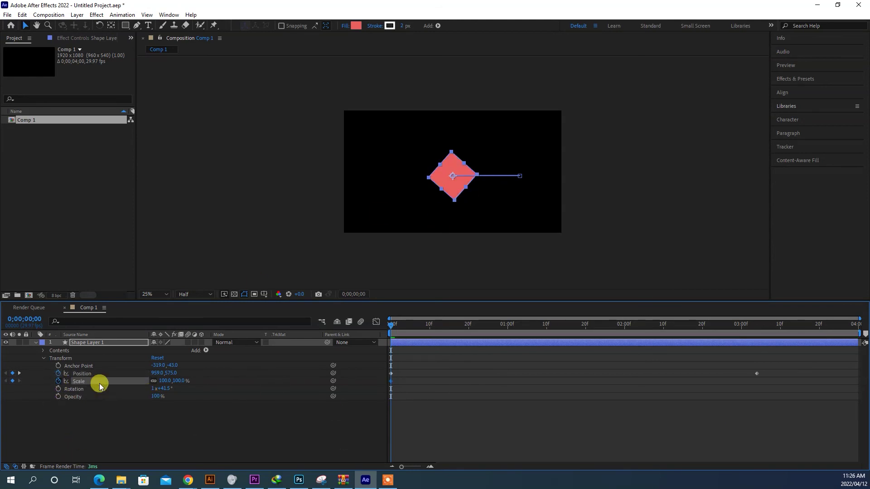
pyautogui.moveTo(396, 328); pyautogui.dragTo(756, 344)
pyautogui.click(186, 381)
pyautogui.moveTo(168, 382); pyautogui.dragTo(193, 387)
pyautogui.moveTo(758, 326); pyautogui.dragTo(391, 347)
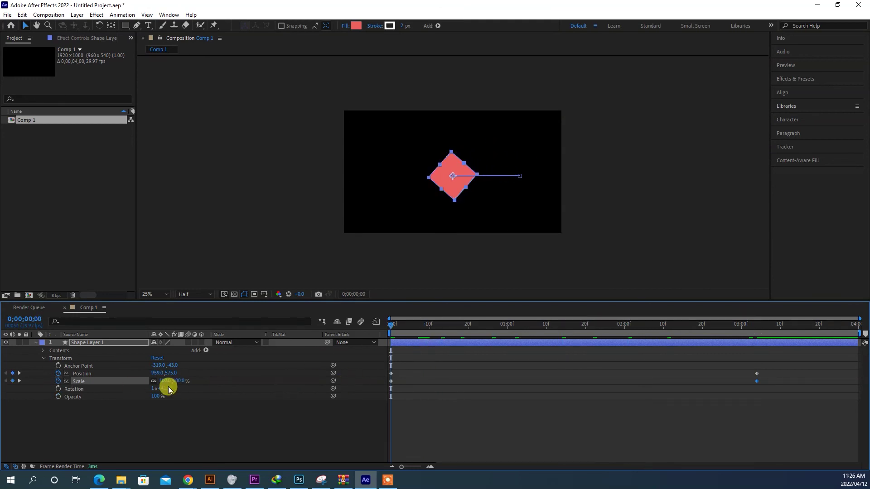
# Animate the square's Rotation from the first frame to about 1x+281.5° at 0;00;03;04, and scrub back to the start.
pyautogui.click(58, 389)
pyautogui.moveTo(774, 334); pyautogui.dragTo(758, 338)
pyautogui.moveTo(163, 388); pyautogui.dragTo(280, 389)
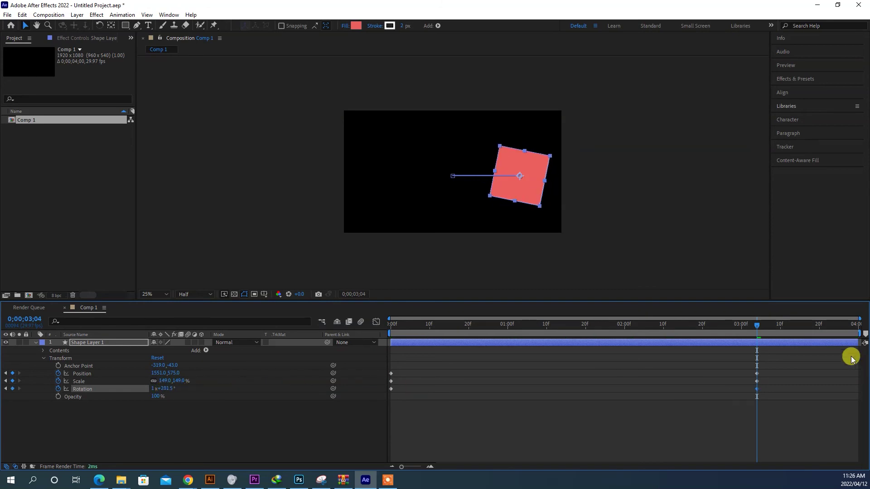
pyautogui.moveTo(762, 327); pyautogui.dragTo(354, 358)
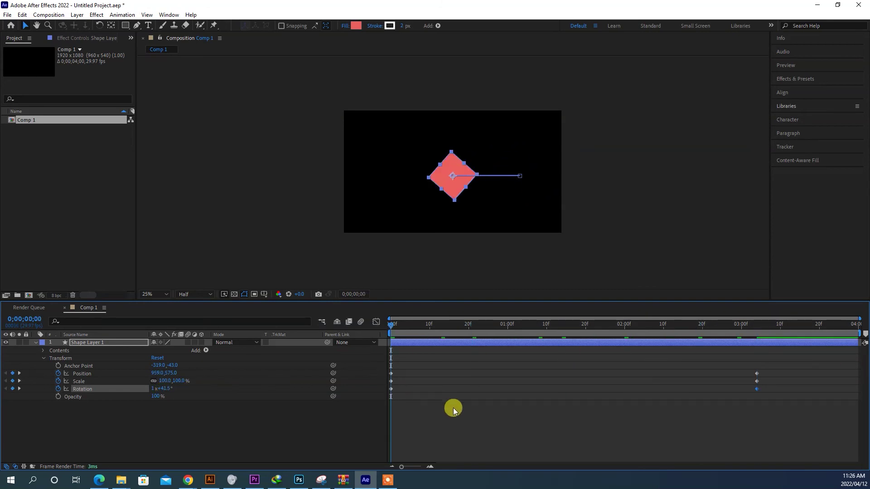
# Play the combined Position, Scale and Rotation animation and scrub through the timeline to examine the motion.
pyautogui.press('space')
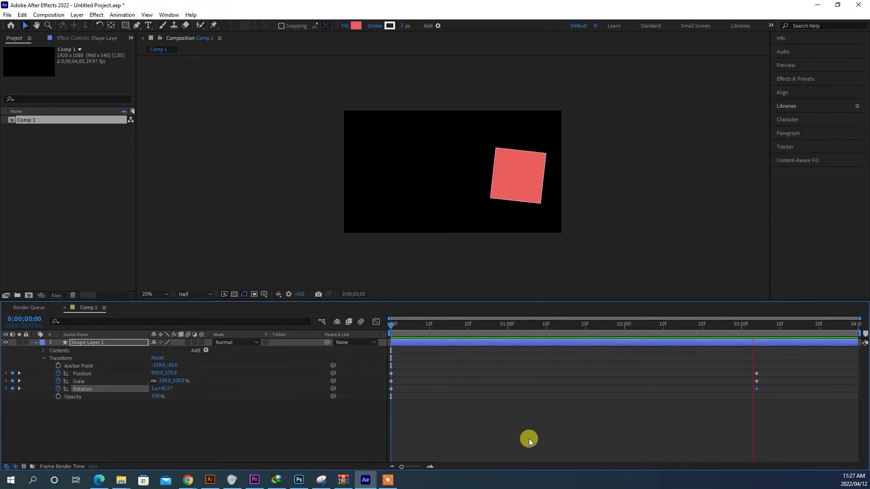
pyautogui.press('space')
pyautogui.moveTo(774, 329); pyautogui.dragTo(564, 379)
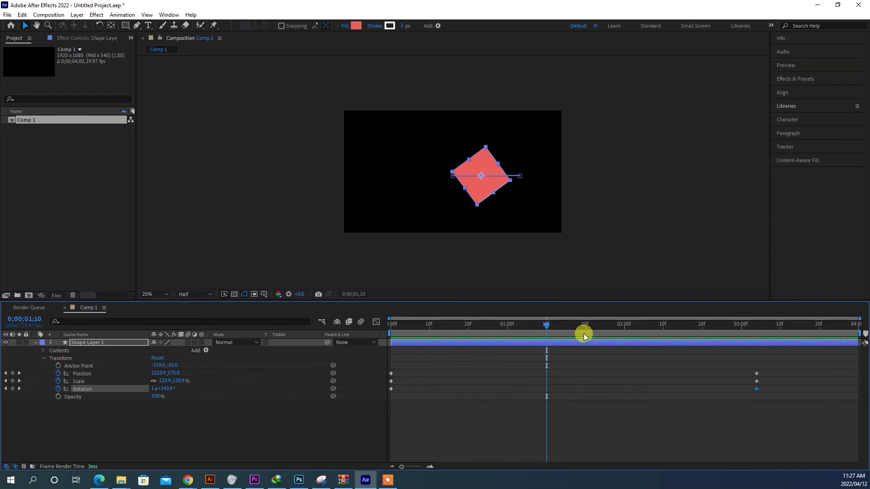
pyautogui.moveTo(550, 328); pyautogui.dragTo(531, 343)
# Delete the square's end Position keyframe at 0;00;03;04 and keyframe the square higher in the frame at about 0;00;01;05.
pyautogui.click(755, 374)
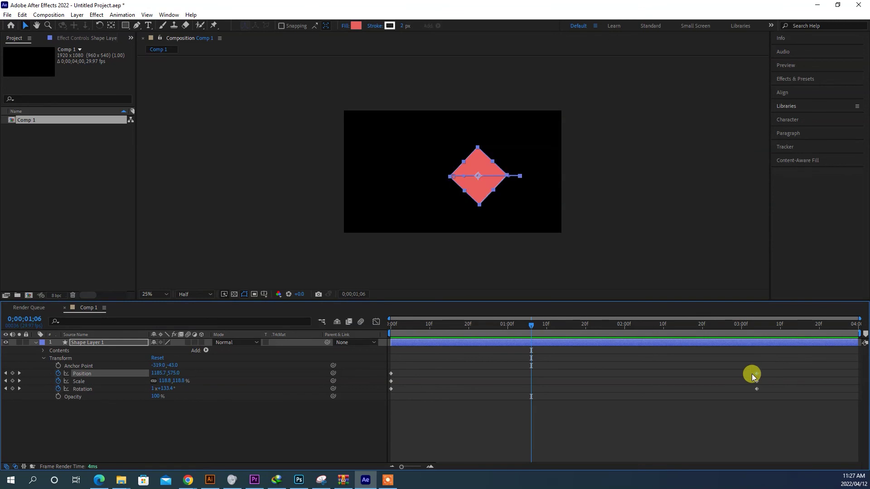
pyautogui.press('Delete')
pyautogui.moveTo(518, 330); pyautogui.dragTo(527, 352)
pyautogui.moveTo(170, 373); pyautogui.dragTo(9, 413)
# Keyframe the square's Position to about X 511 at 0;00;02;16, and lower in the frame at 0;00;03;04.
pyautogui.moveTo(545, 329); pyautogui.dragTo(687, 331)
pyautogui.moveTo(159, 373); pyautogui.dragTo(729, 371)
pyautogui.moveTo(744, 331); pyautogui.dragTo(756, 333)
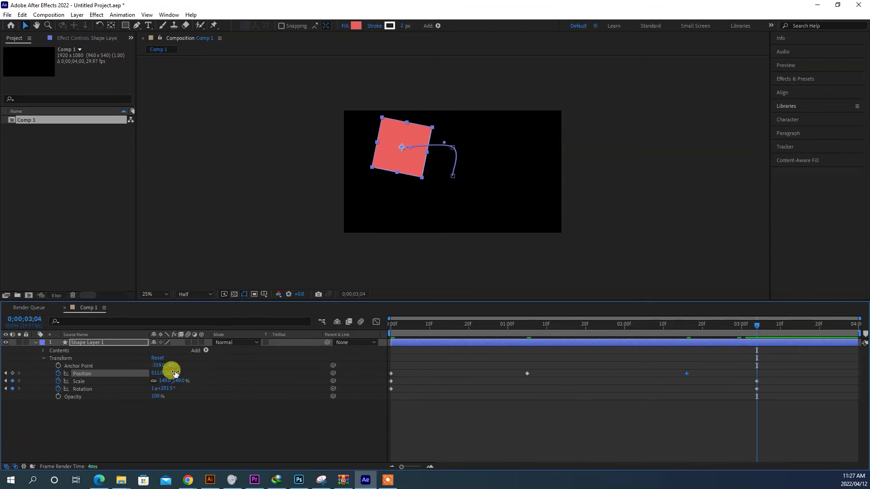
pyautogui.moveTo(180, 374); pyautogui.dragTo(501, 378)
# Play the square's curved motion path animation and scrub back to the first frame.
pyautogui.moveTo(749, 326); pyautogui.dragTo(655, 325)
pyautogui.press('space')
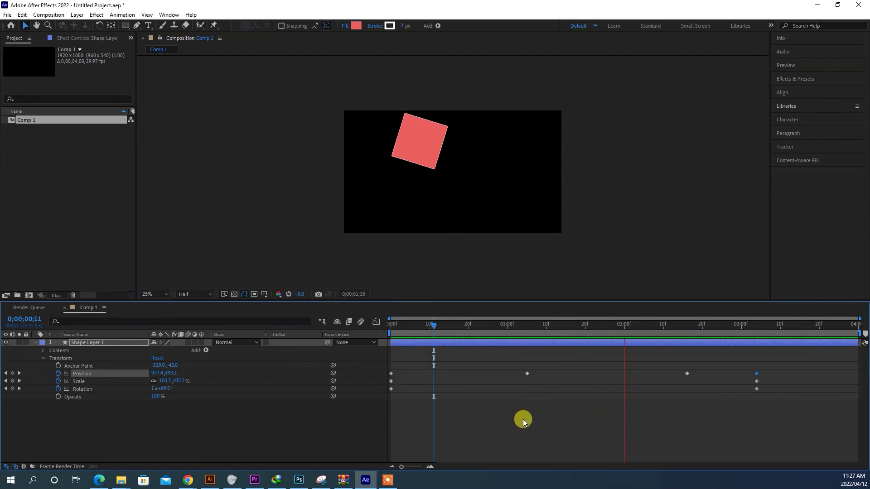
pyautogui.press('space')
pyautogui.moveTo(734, 334); pyautogui.dragTo(373, 360)
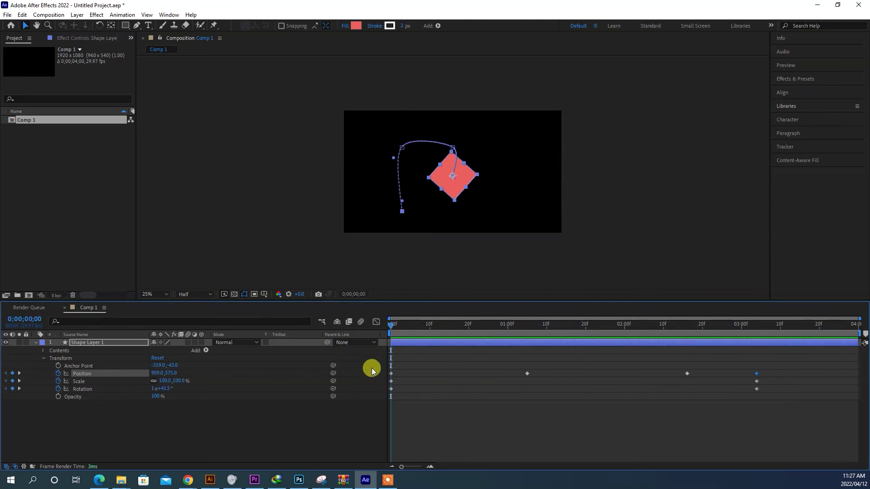
# Keyframe the square's Opacity to 100% at the first frame, faded out at 0;00;01;09, 100% at 0;00;02;09 and 0% at 0;00;02;29.
pyautogui.click(58, 397)
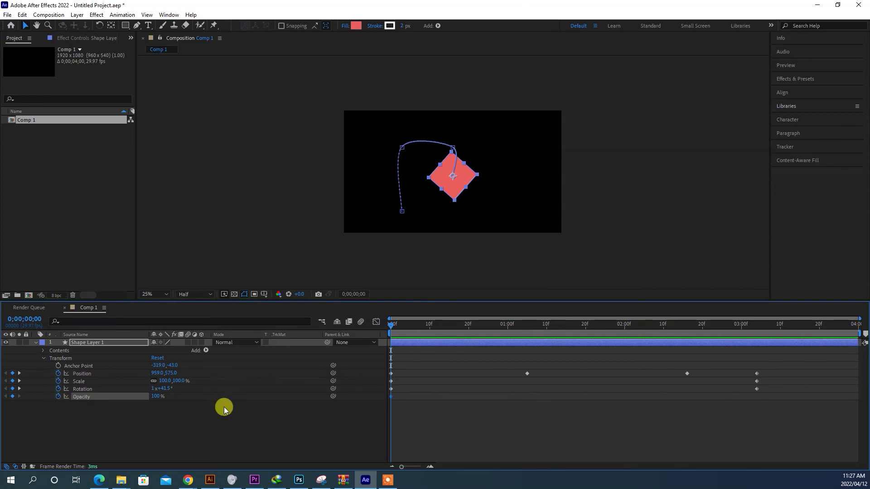
pyautogui.moveTo(480, 327); pyautogui.dragTo(542, 336)
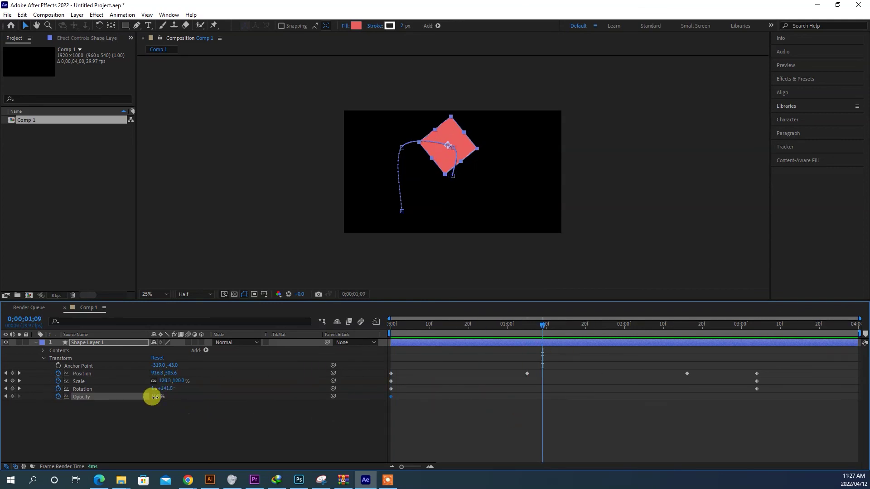
pyautogui.moveTo(155, 397); pyautogui.dragTo(42, 402)
pyautogui.moveTo(485, 333); pyautogui.dragTo(660, 346)
pyautogui.moveTo(153, 397); pyautogui.dragTo(516, 400)
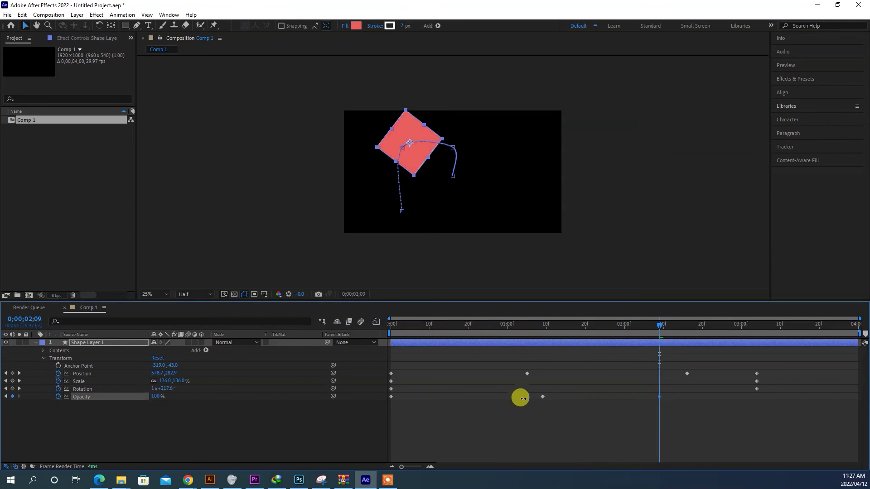
pyautogui.moveTo(674, 326); pyautogui.dragTo(738, 334)
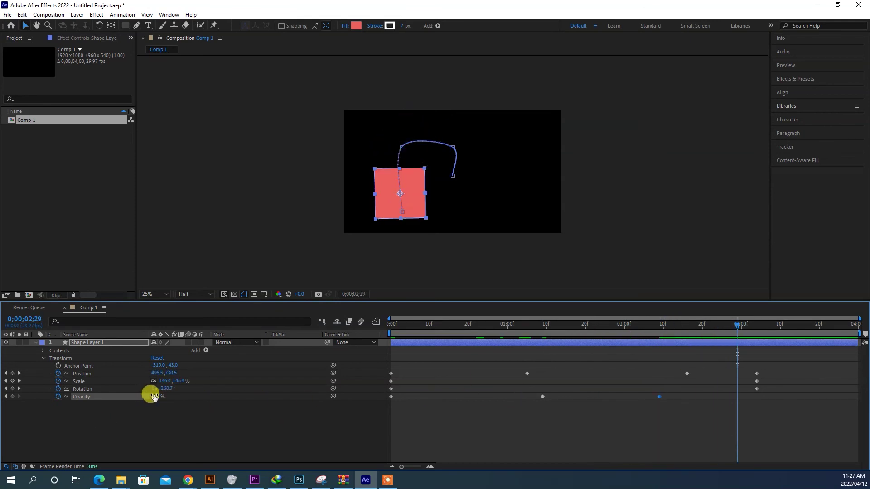
pyautogui.moveTo(154, 397); pyautogui.dragTo(59, 409)
# Magnify the composition view to 50%, enlarge the viewing area temporarily and play the full animation from the first frame.
pyautogui.moveTo(712, 328); pyautogui.dragTo(484, 337)
pyautogui.moveTo(551, 343); pyautogui.dragTo(433, 338)
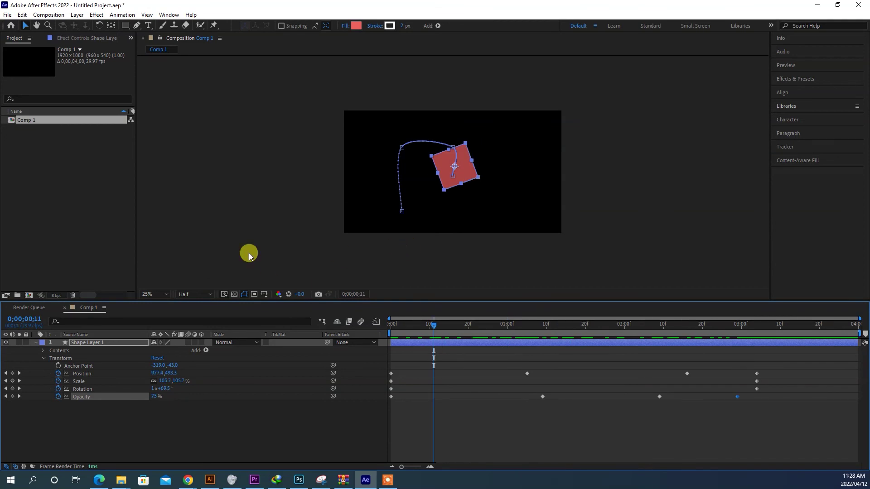
pyautogui.press('.')
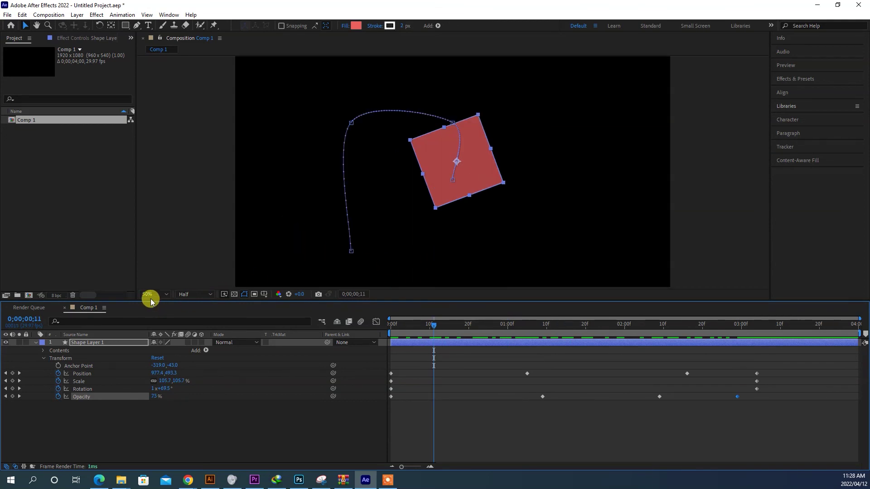
pyautogui.moveTo(148, 300); pyautogui.dragTo(150, 363)
pyautogui.moveTo(447, 390); pyautogui.dragTo(392, 396)
pyautogui.click(458, 415)
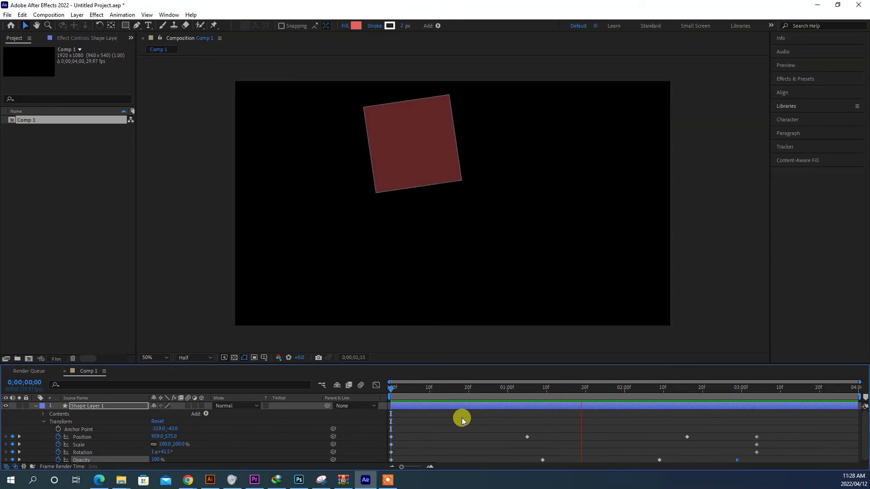
pyautogui.press('space')
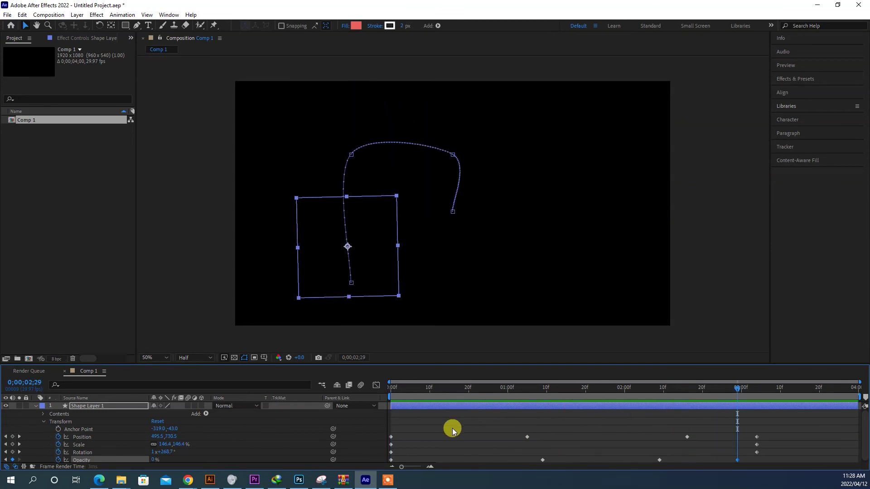
pyautogui.moveTo(301, 365); pyautogui.dragTo(307, 295)
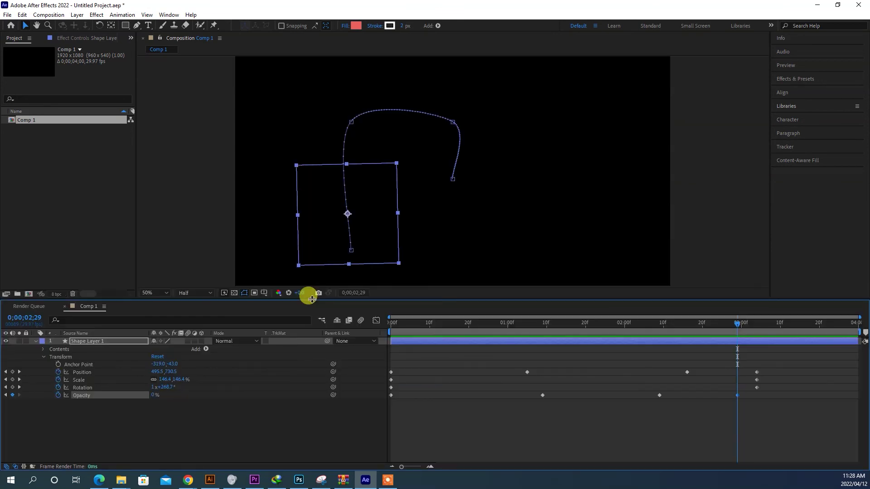
# Return to the first frame and delete the animated square's shape layer.
pyautogui.moveTo(735, 324); pyautogui.dragTo(363, 345)
pyautogui.click(155, 430)
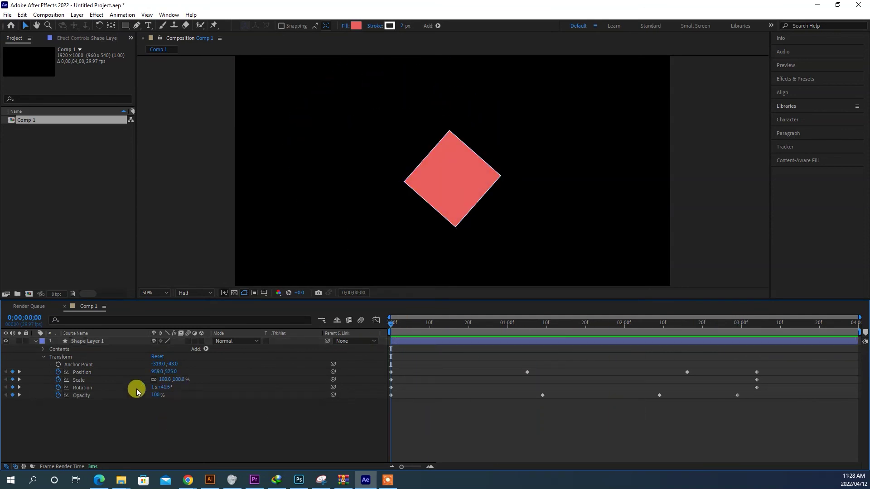
pyautogui.click(85, 342)
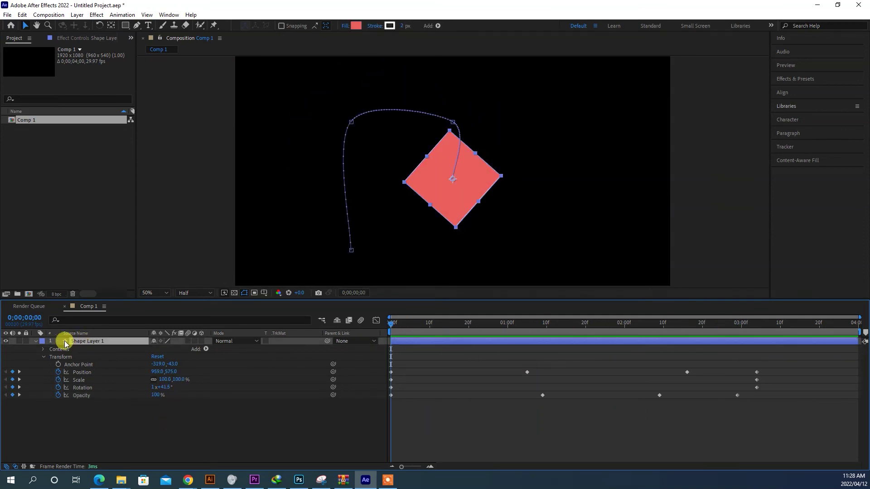
pyautogui.click(35, 341)
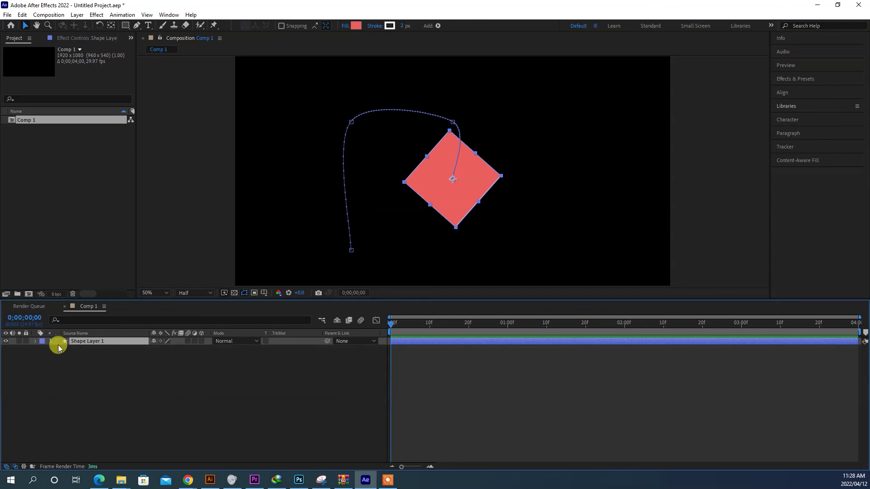
pyautogui.click(35, 341)
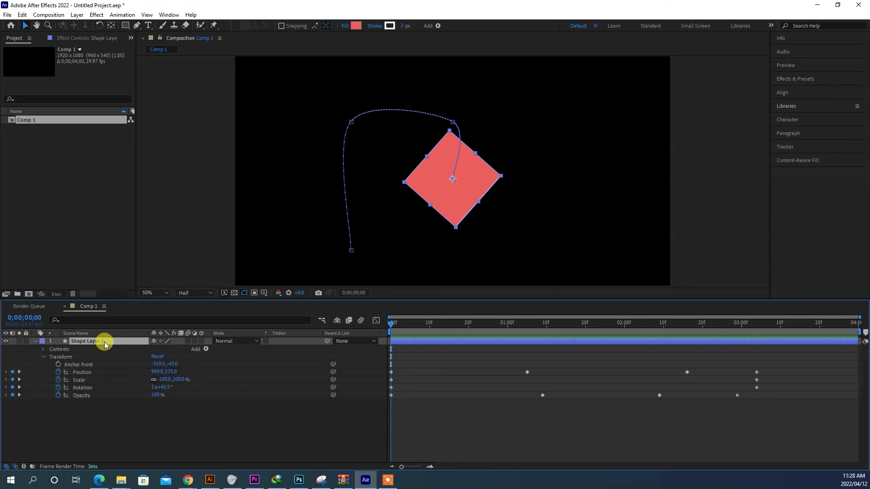
pyautogui.press('Delete')
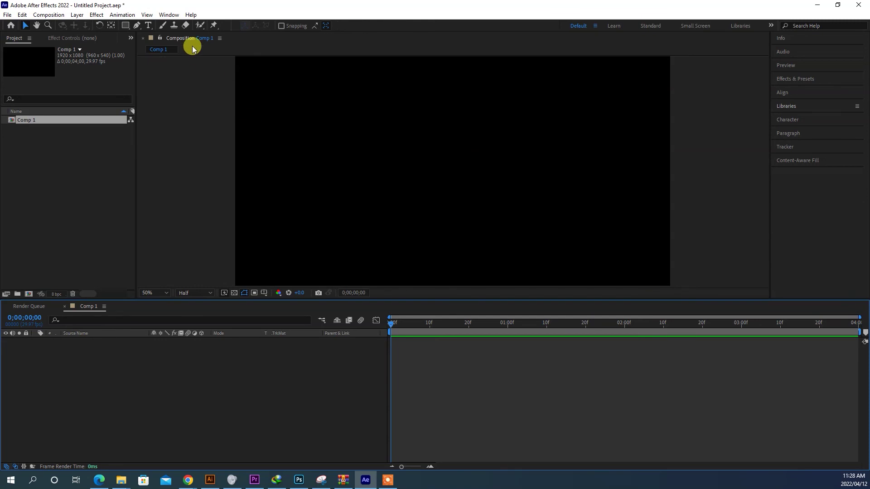
# Draw a pentagon near the centre of the composition with the Polygon tool and return to the Selection tool.
pyautogui.click(126, 25)
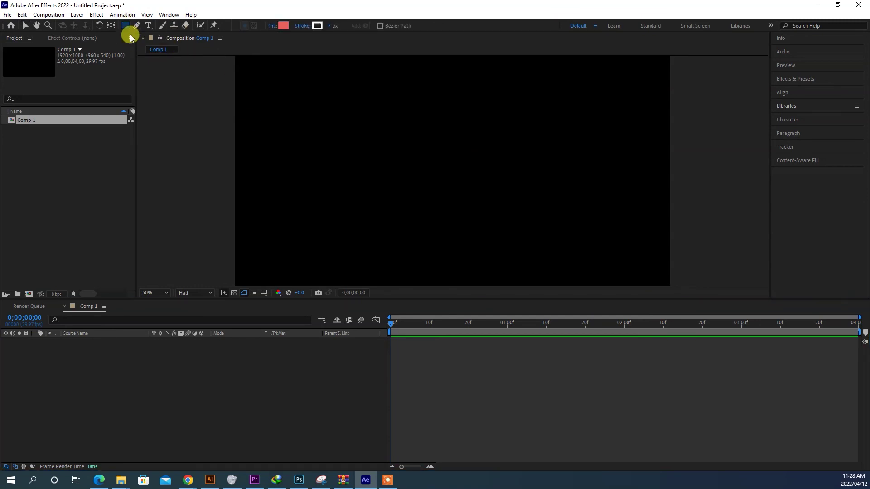
pyautogui.click(123, 28)
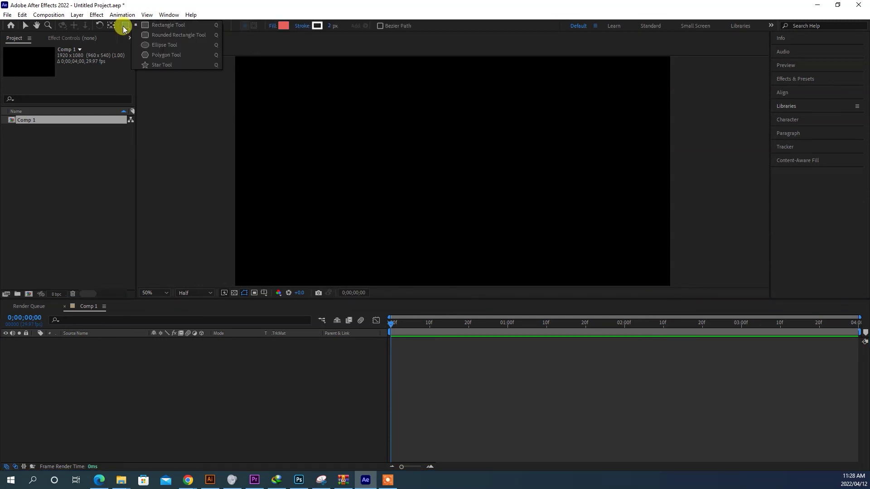
pyautogui.click(159, 54)
pyautogui.moveTo(389, 139); pyautogui.dragTo(457, 184)
pyautogui.click(25, 25)
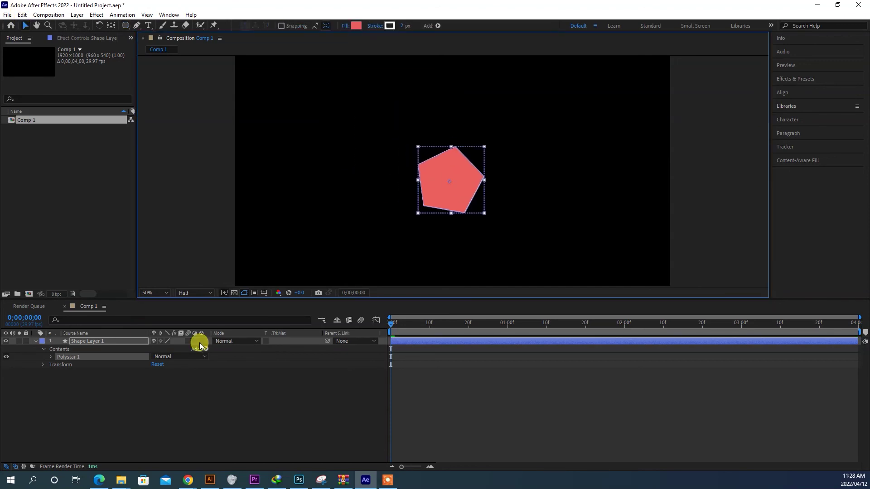
# Move the shape layer's anchor point to the pentagon's centre with the Pan Behind tool and return to the Selection tool.
pyautogui.click(146, 398)
pyautogui.click(121, 340)
pyautogui.click(460, 177)
pyautogui.click(111, 25)
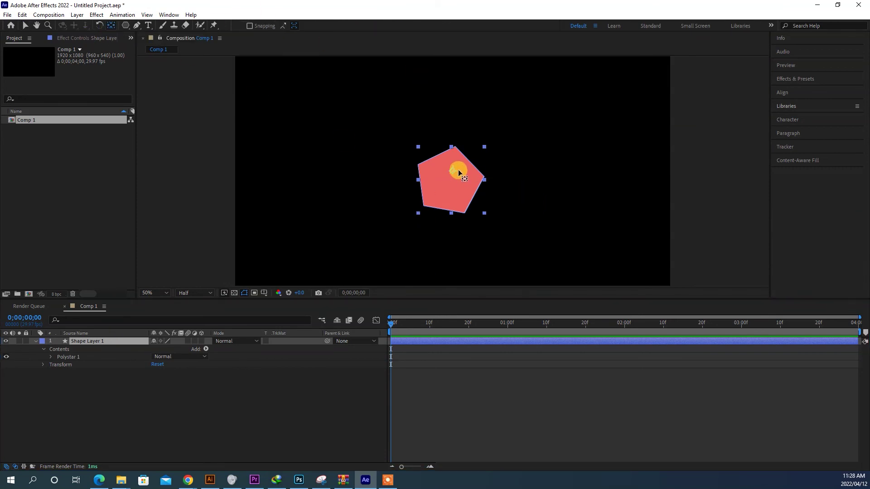
pyautogui.moveTo(453, 171); pyautogui.dragTo(450, 180)
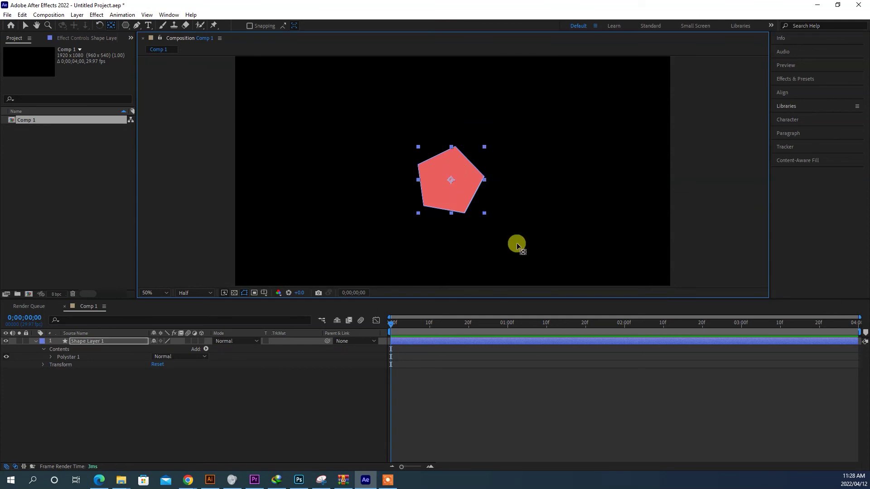
pyautogui.click(25, 25)
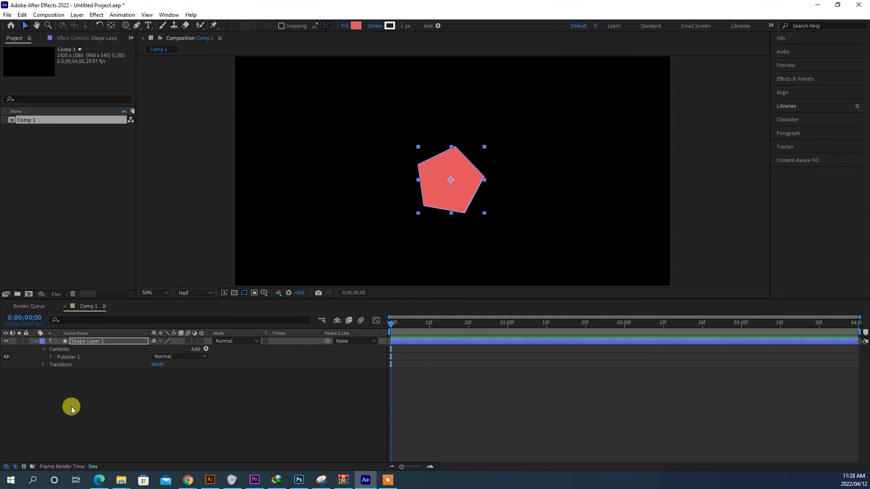
# Collapse the pentagon layer, reveal only its Position property and keyframe it at the first frame.
pyautogui.click(35, 341)
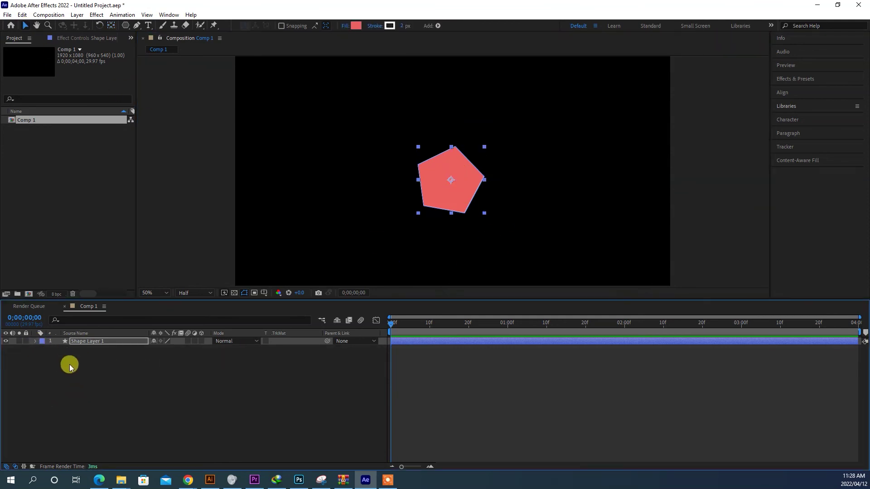
pyautogui.click(278, 399)
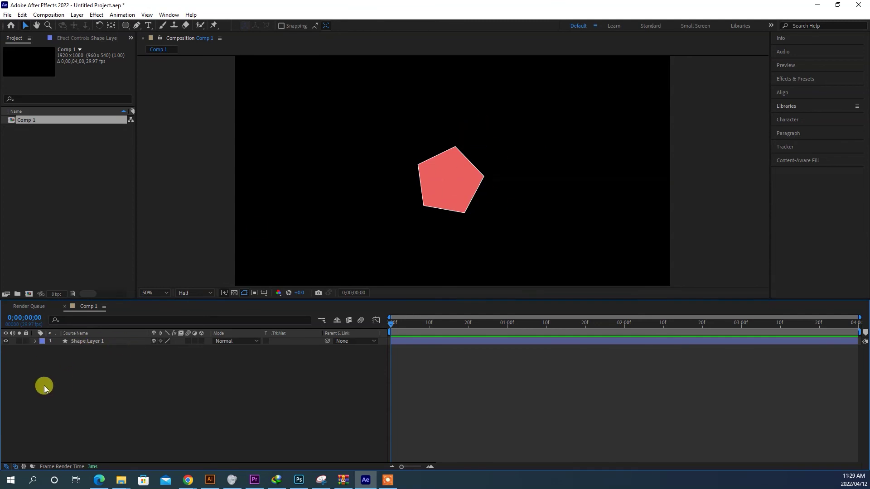
pyautogui.click(62, 343)
pyautogui.press('p')
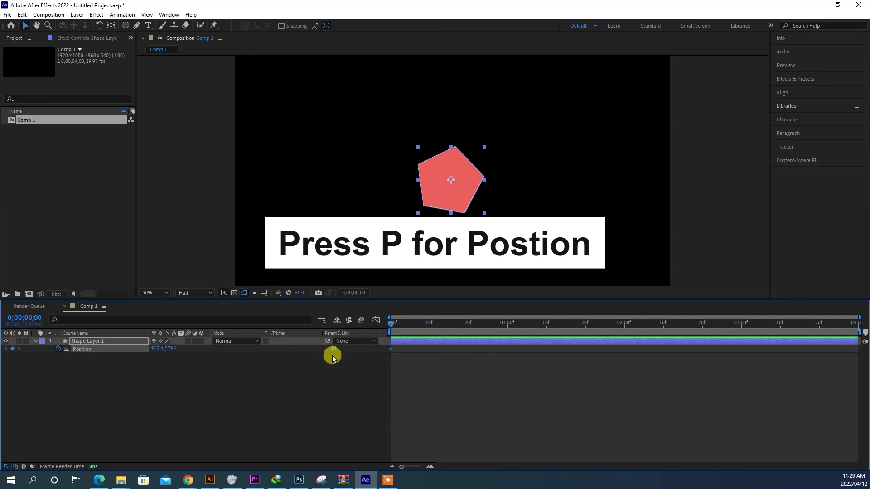
pyautogui.click(67, 355)
pyautogui.click(78, 341)
pyautogui.press('p')
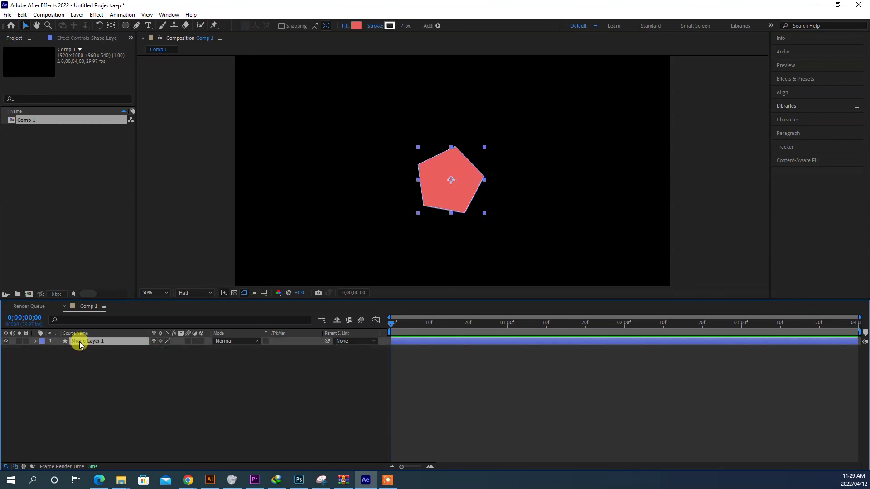
pyautogui.press('p')
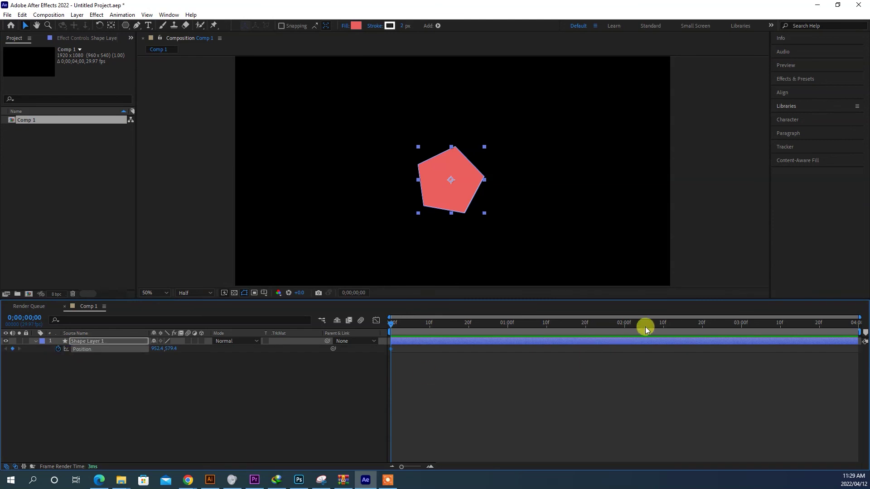
# Add a second Position keyframe further along the timeline and delete all of the pentagon's Position keyframes.
pyautogui.moveTo(164, 357); pyautogui.dragTo(207, 345)
pyautogui.moveTo(747, 358); pyautogui.dragTo(371, 350)
pyautogui.press('Delete')
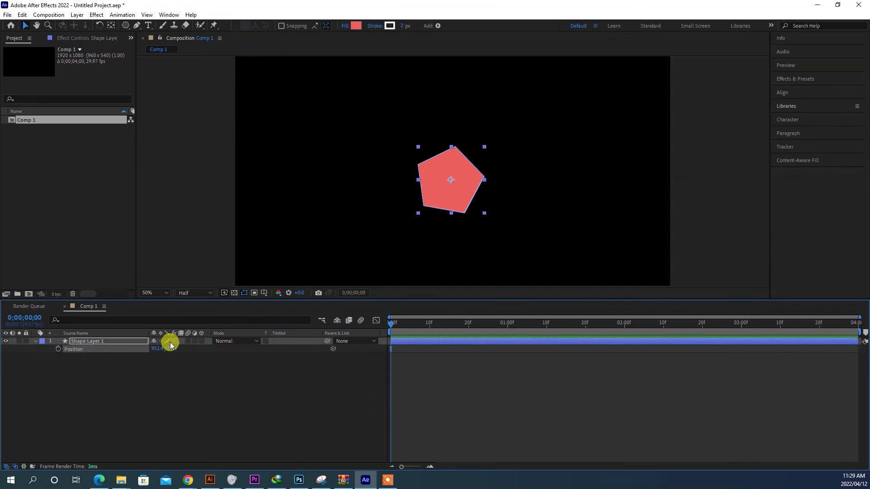
# Reveal only the pentagon's Scale, keyframe it from 100% at the first frame to 75% at 0;00;02;24, and delete the Scale keyframes.
pyautogui.press('s')
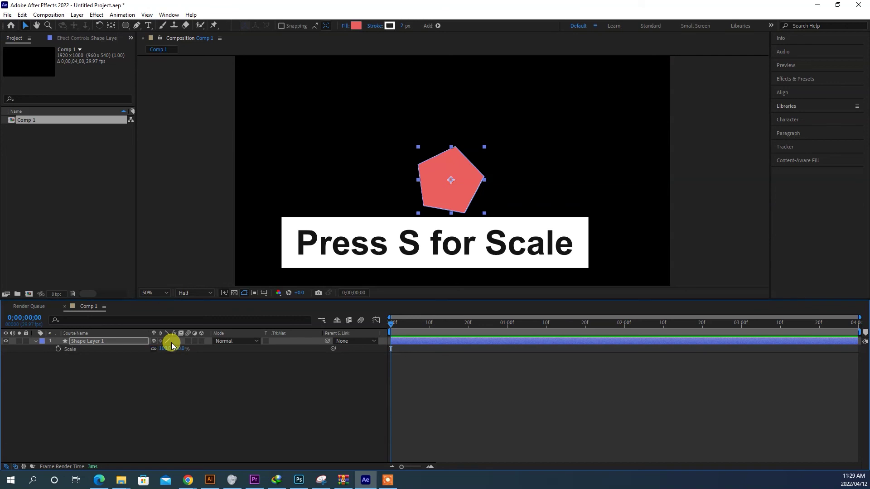
pyautogui.click(59, 349)
pyautogui.click(718, 334)
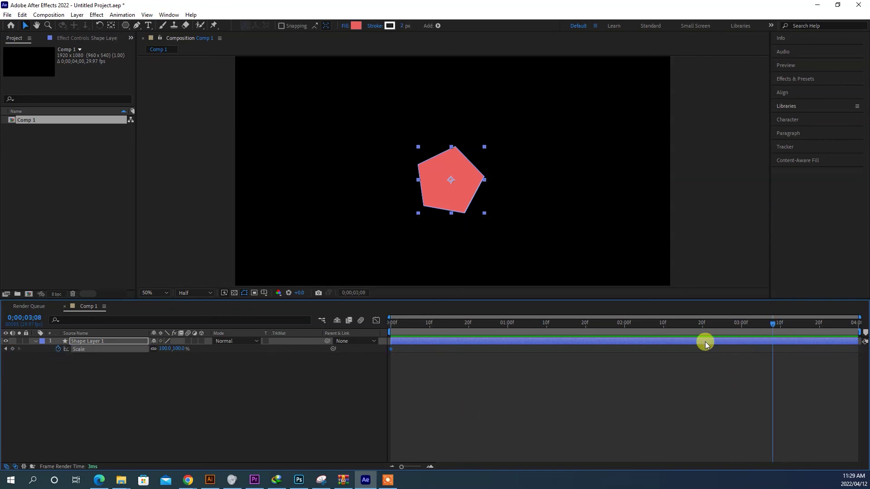
pyautogui.moveTo(165, 353); pyautogui.dragTo(222, 369)
pyautogui.moveTo(738, 347); pyautogui.dragTo(306, 354)
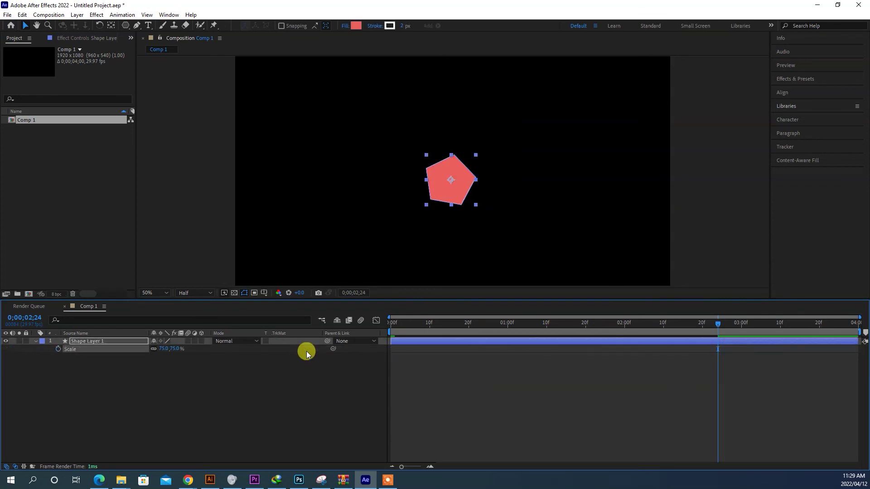
# Reveal only the pentagon's Rotation, keyframe it from 0° near the first frame to 105° at 0;00;02;24, and delete the Rotation keyframes.
pyautogui.press('r')
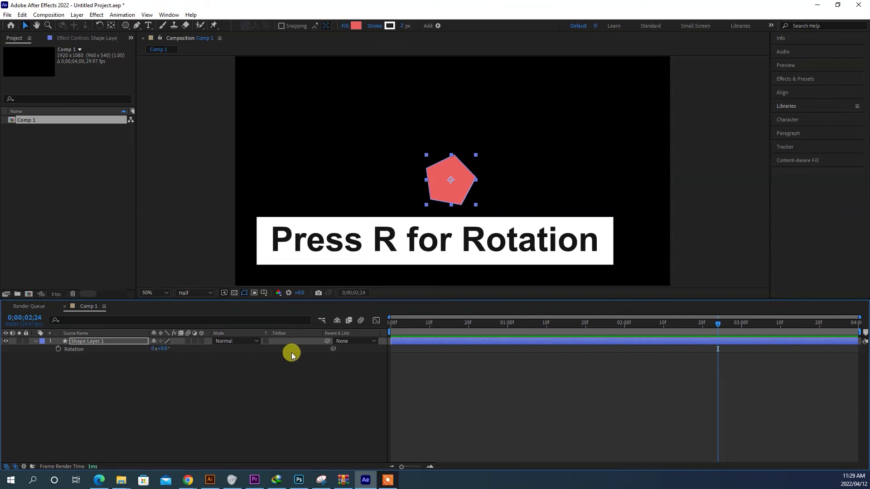
pyautogui.click(58, 349)
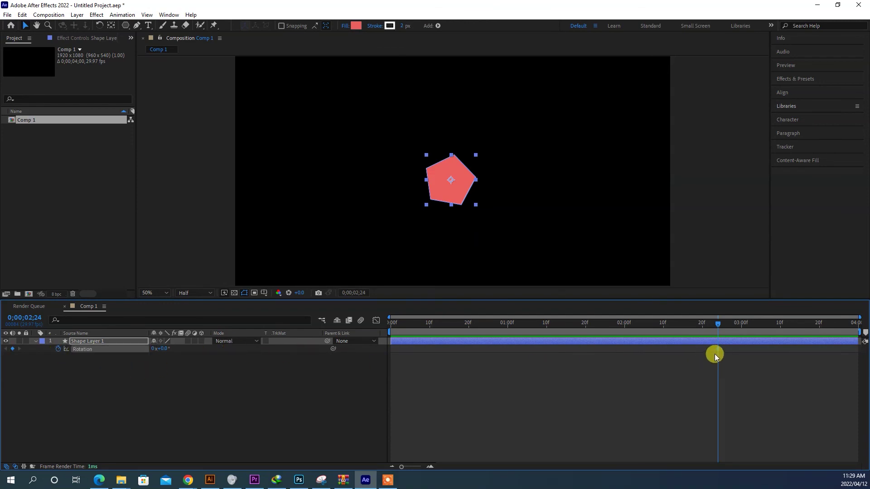
pyautogui.moveTo(718, 350); pyautogui.dragTo(395, 362)
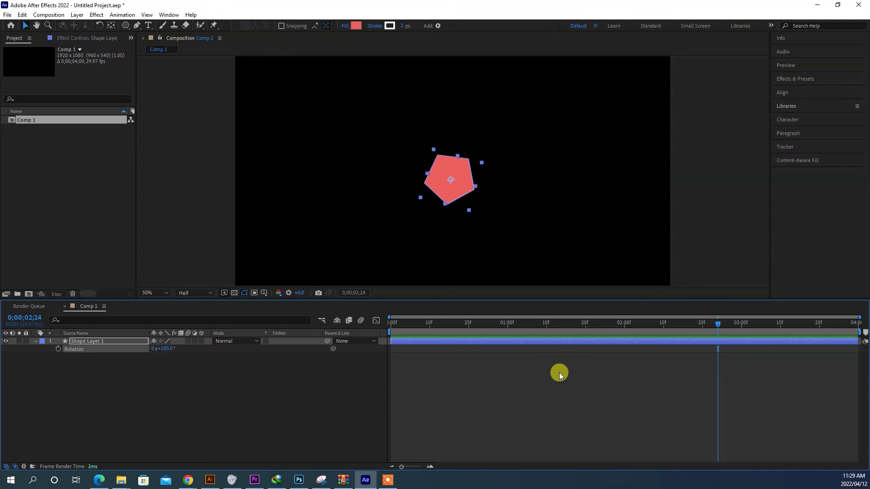
# Reveal only the pentagon's Opacity, keyframe it at 0;00;02;24, and add a nearly transparent keyframe at 0;00;00;19.
pyautogui.click(109, 347)
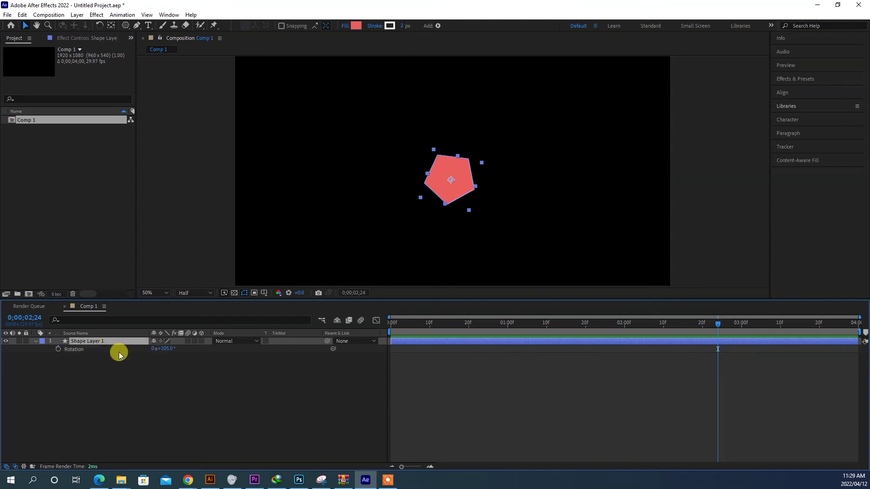
pyautogui.press('t')
pyautogui.click(59, 350)
pyautogui.moveTo(718, 349); pyautogui.dragTo(464, 351)
pyautogui.moveTo(156, 349); pyautogui.dragTo(94, 363)
pyautogui.moveTo(694, 323); pyautogui.dragTo(580, 343)
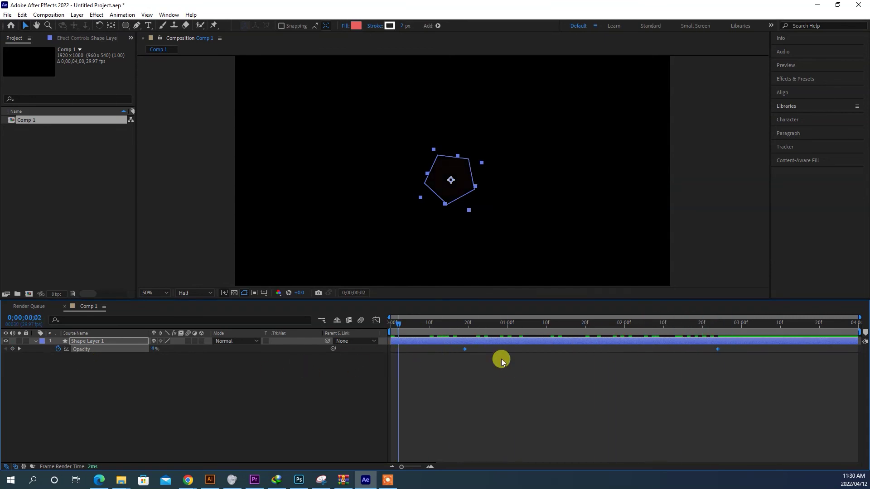
# Raise the pentagon's Opacity at the 0;00;00;19 keyframe and scrub through the fade to check it.
pyautogui.moveTo(703, 348); pyautogui.dragTo(463, 357)
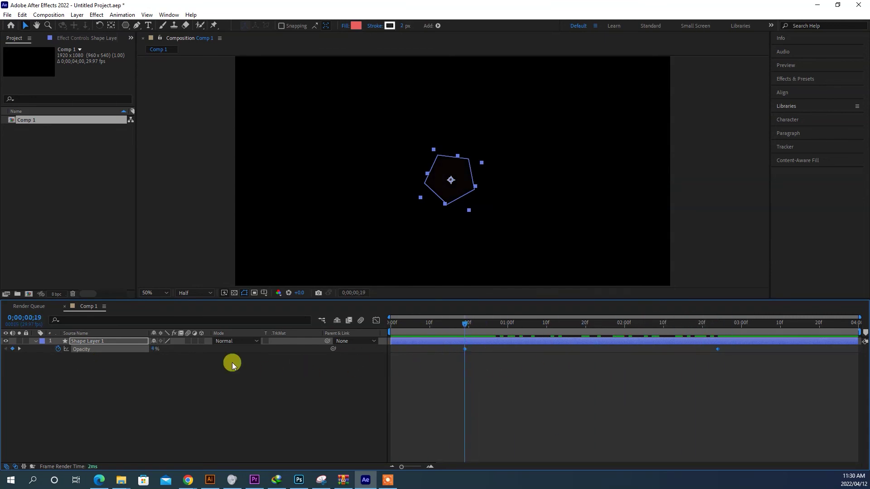
pyautogui.moveTo(151, 350); pyautogui.dragTo(620, 342)
pyautogui.moveTo(503, 331); pyautogui.dragTo(727, 333)
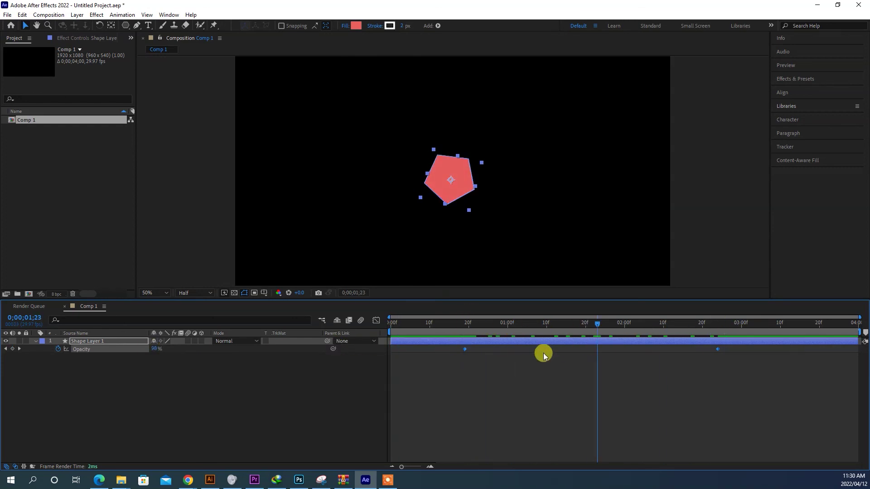